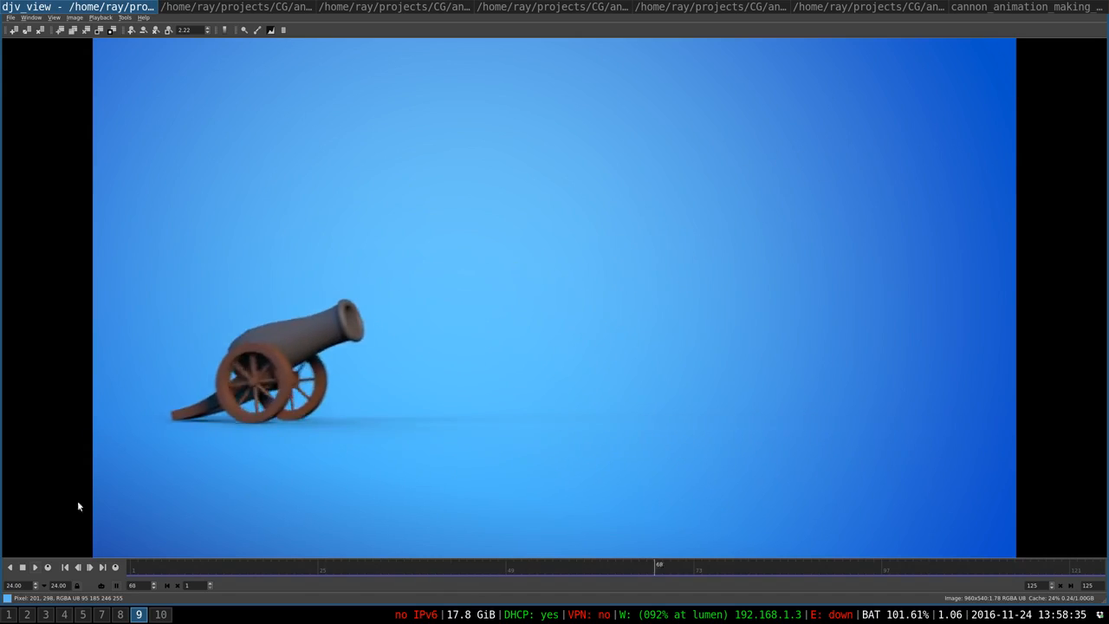
# Switch to the first cannon scene in Houdini, return to frame 1 and select the cannon node.
pyautogui.click(256, 6)
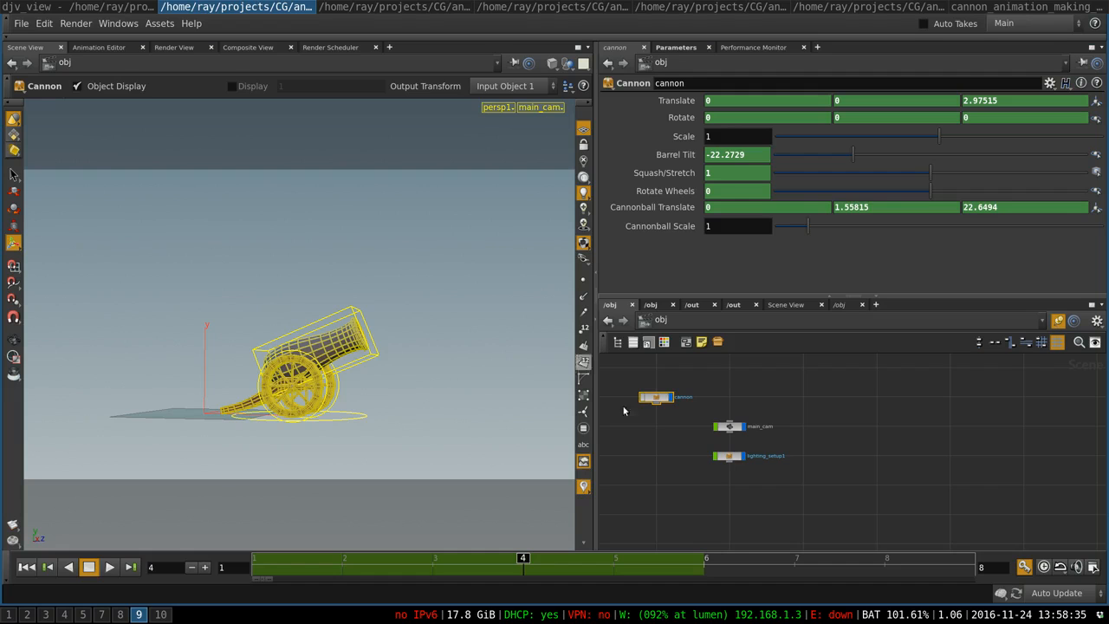
pyautogui.moveTo(472, 563); pyautogui.dragTo(254, 563)
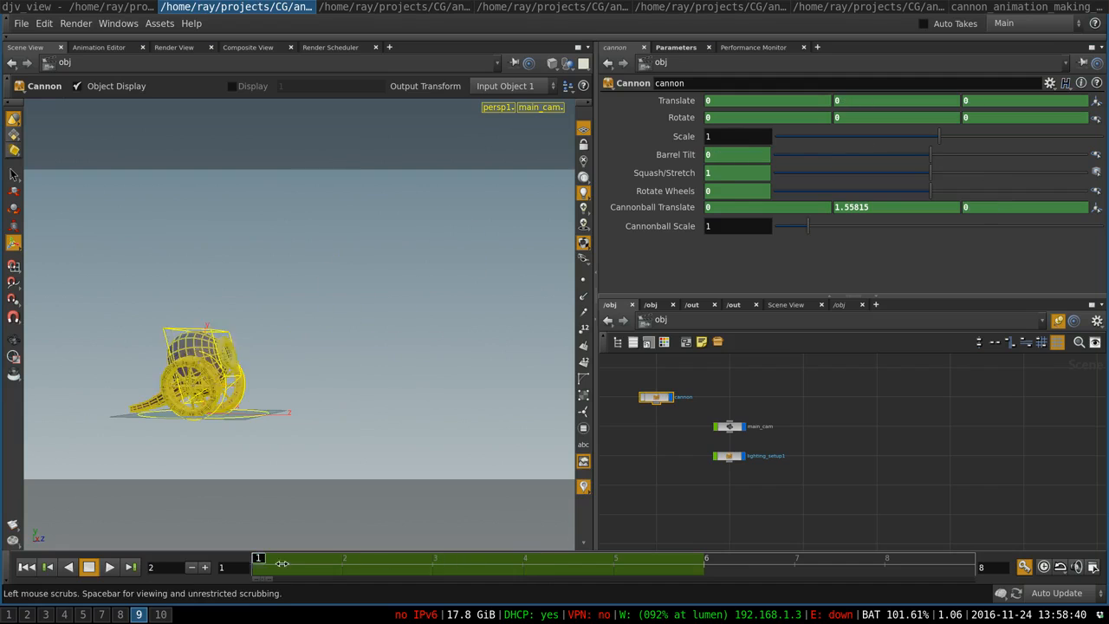
pyautogui.moveTo(660, 455); pyautogui.dragTo(741, 450, button='middle')
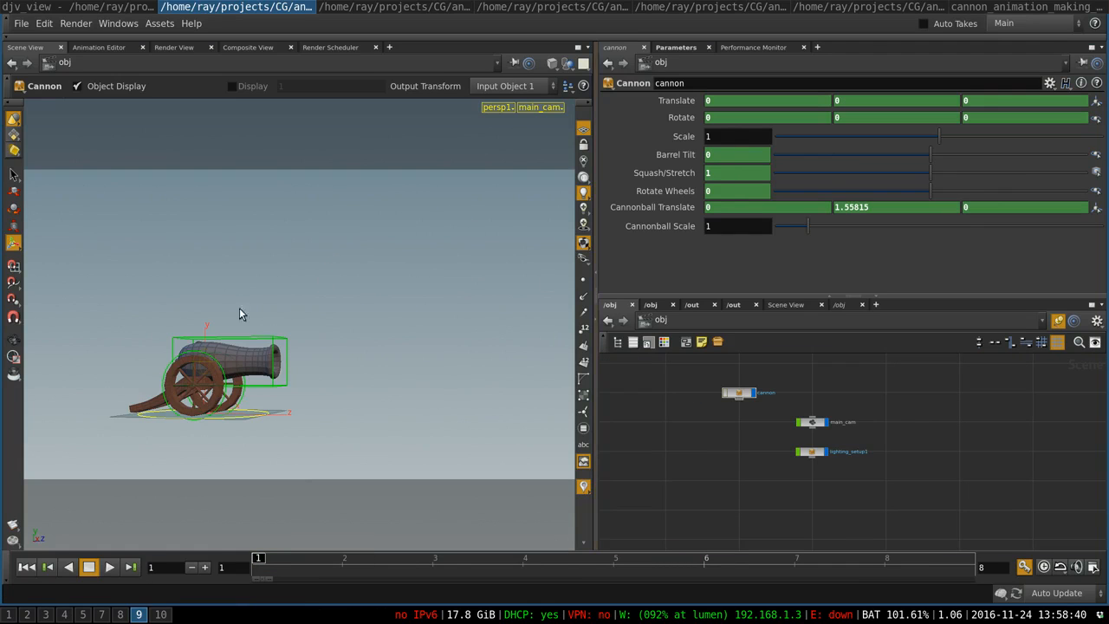
pyautogui.click(738, 392)
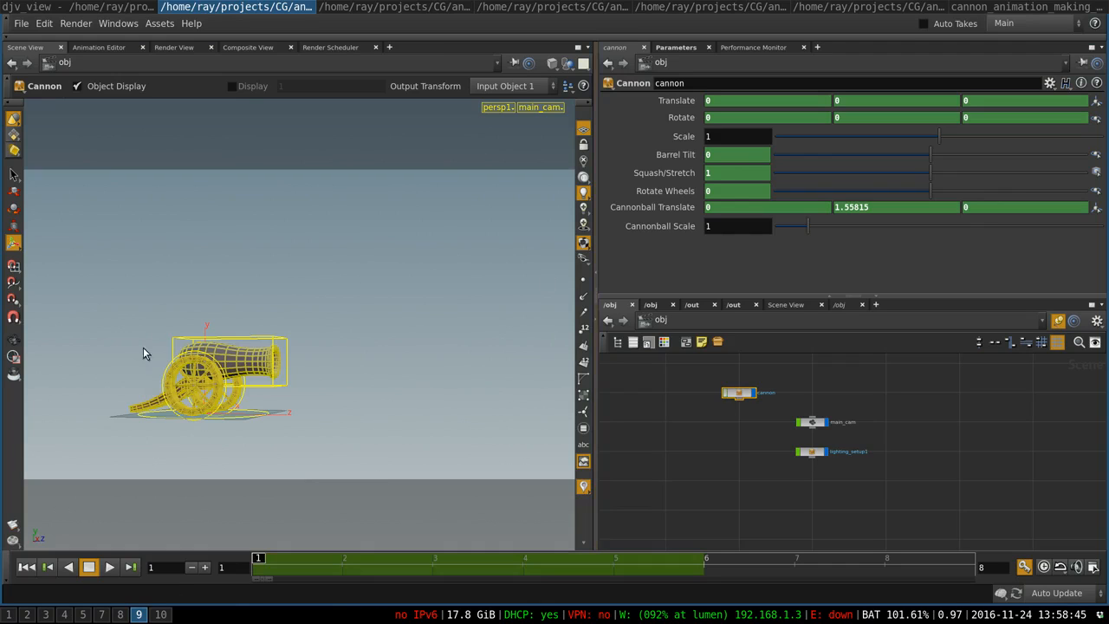
pyautogui.scroll(4, 723, 413)
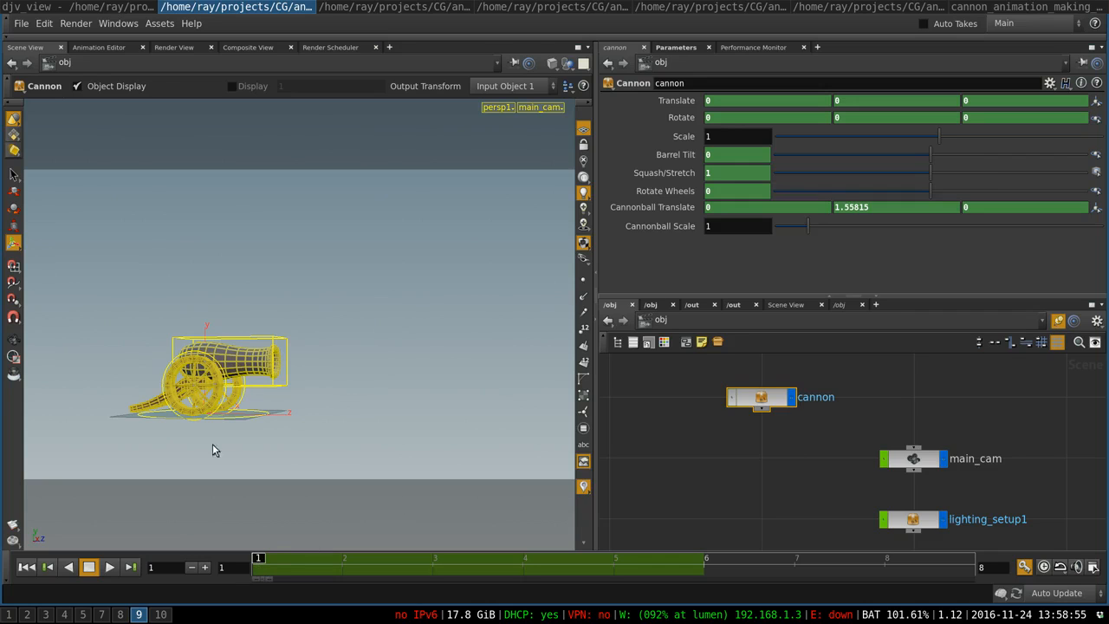
# Scrub through the cannon's blocked key poses from frame 1 to frame 5, and return to frame 1.
pyautogui.moveTo(262, 566)
pyautogui.mouseDown()
pyautogui.moveTo(343, 570)
pyautogui.moveTo(244, 569)
pyautogui.mouseUp()
pyautogui.moveTo(311, 564); pyautogui.dragTo(342, 562)
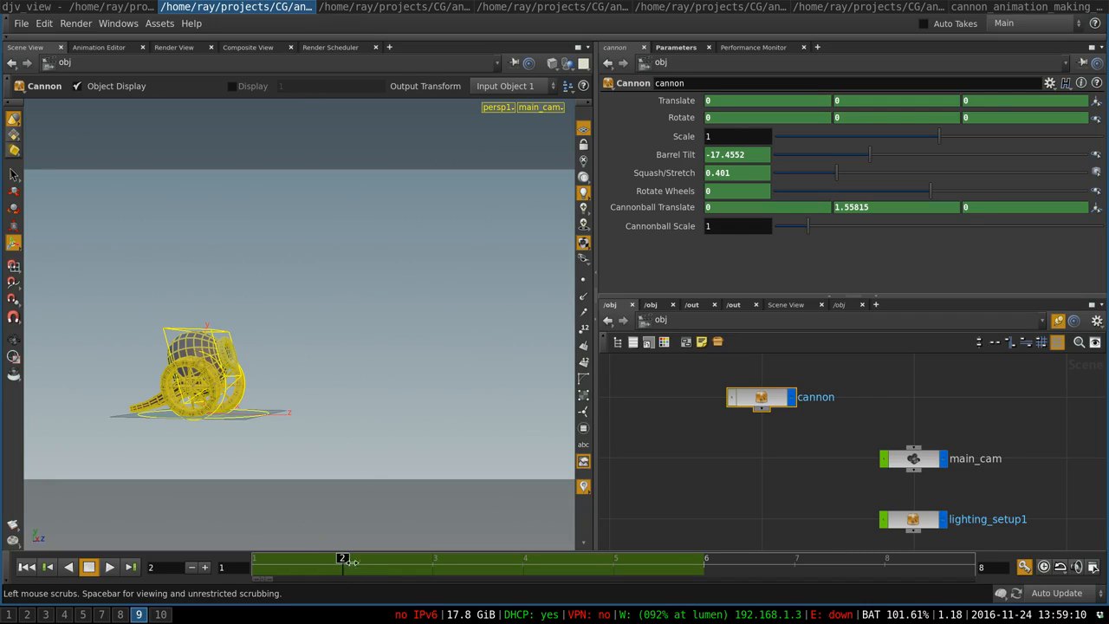
pyautogui.moveTo(350, 562); pyautogui.dragTo(419, 559)
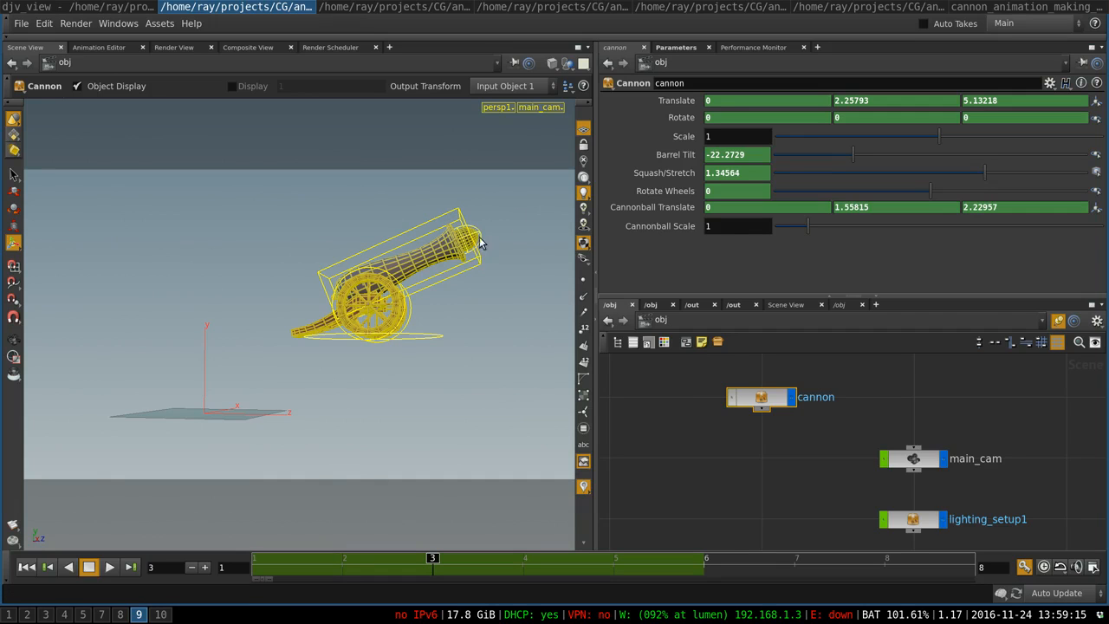
pyautogui.moveTo(430, 557)
pyautogui.mouseDown()
pyautogui.moveTo(523, 558)
pyautogui.moveTo(446, 568)
pyautogui.mouseUp()
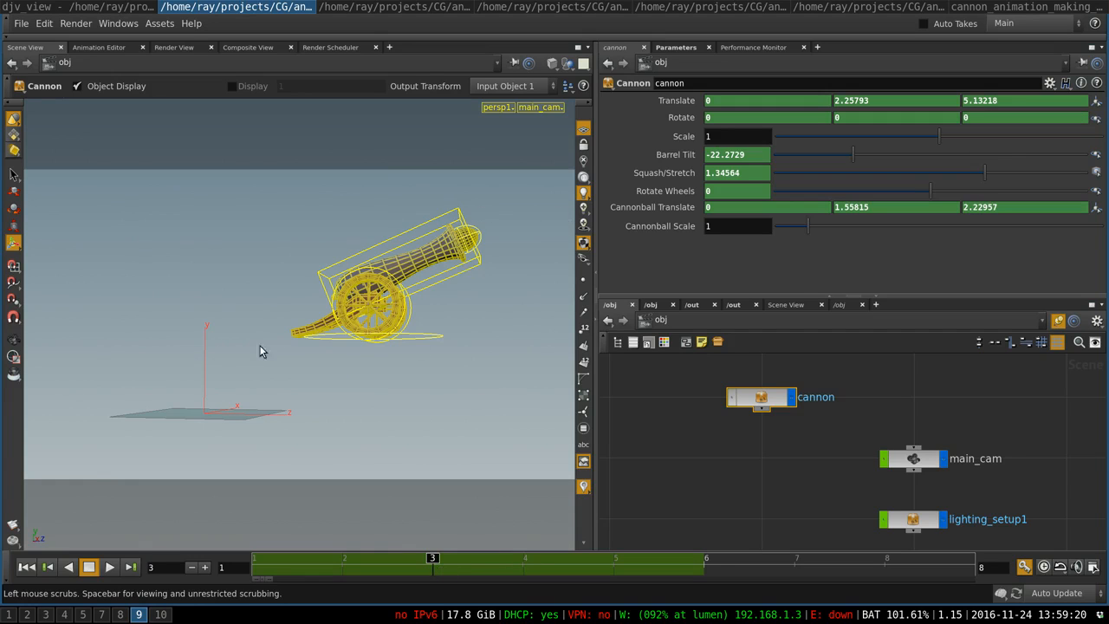
pyautogui.moveTo(433, 560); pyautogui.dragTo(523, 557)
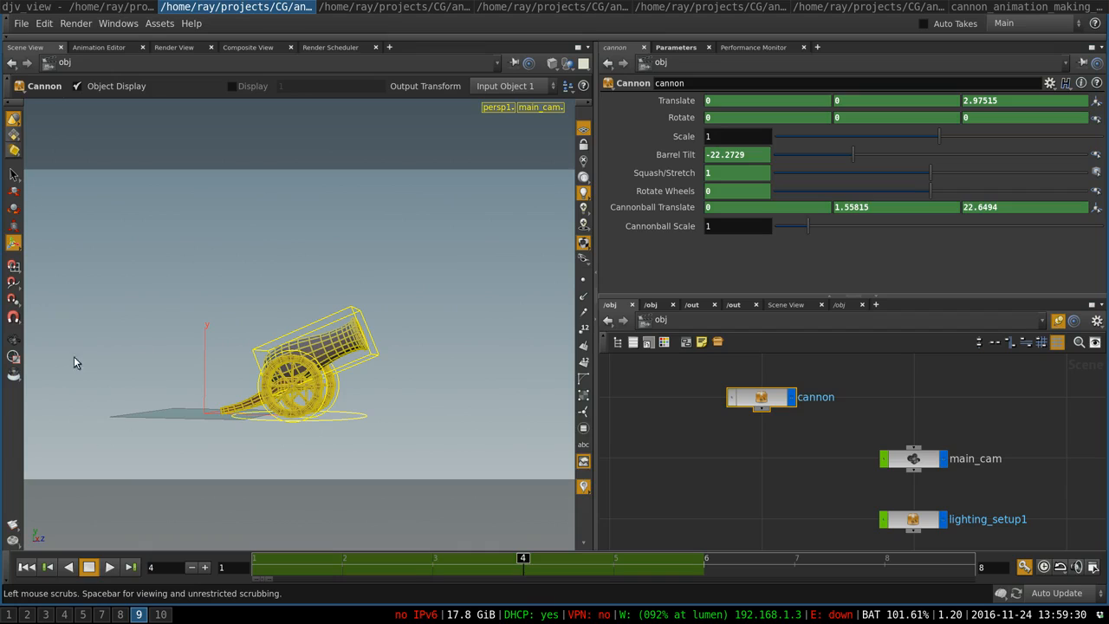
pyautogui.moveTo(556, 563); pyautogui.dragTo(613, 559)
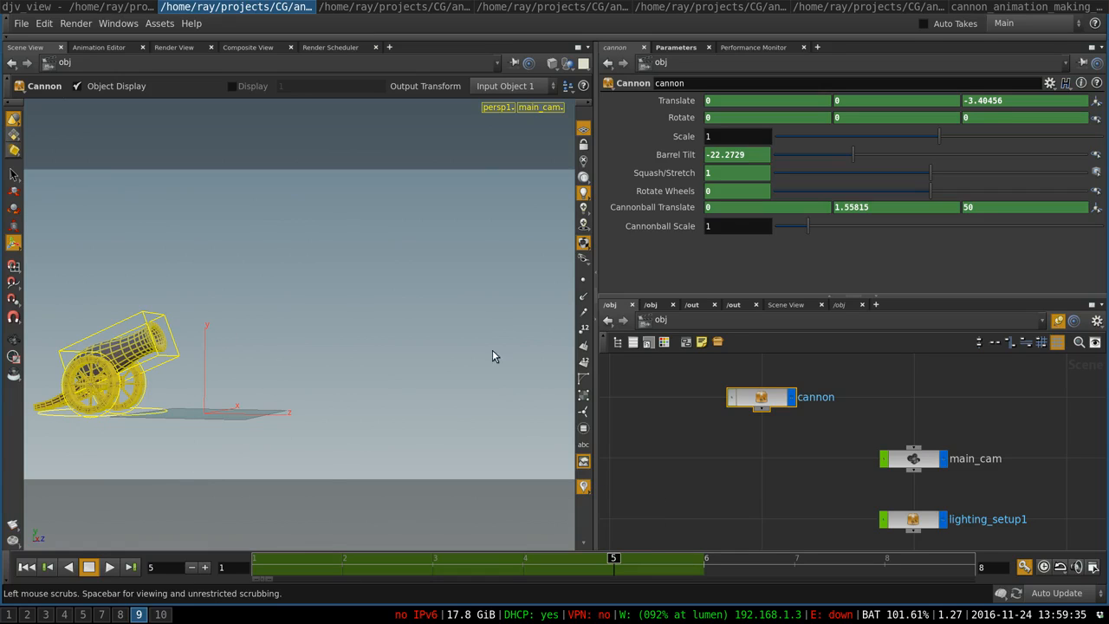
pyautogui.moveTo(615, 559); pyautogui.dragTo(261, 559)
# Open the second cannon scene version and examine its poses at frames 3, 4, 5, 6 and 12.
pyautogui.click(343, 7)
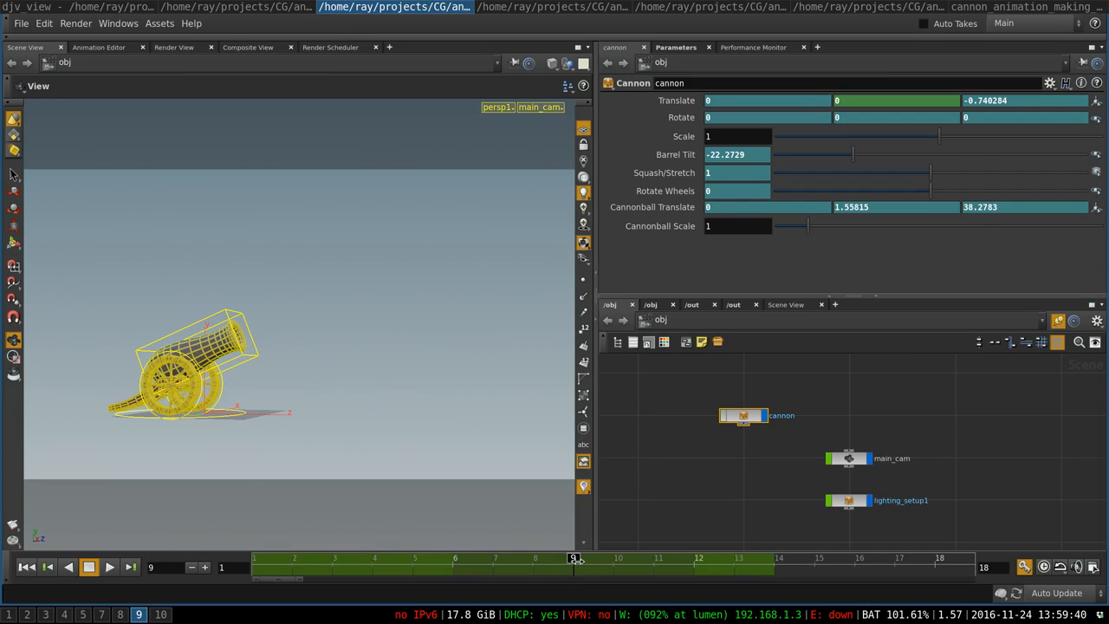
pyautogui.moveTo(574, 561); pyautogui.dragTo(323, 569)
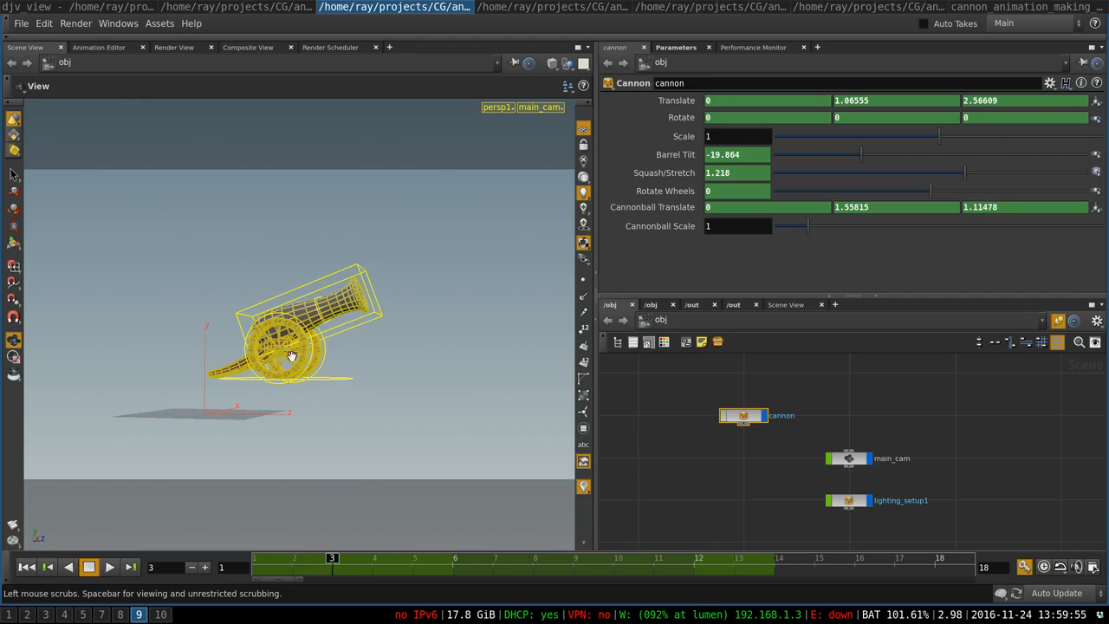
pyautogui.moveTo(321, 571); pyautogui.dragTo(373, 563)
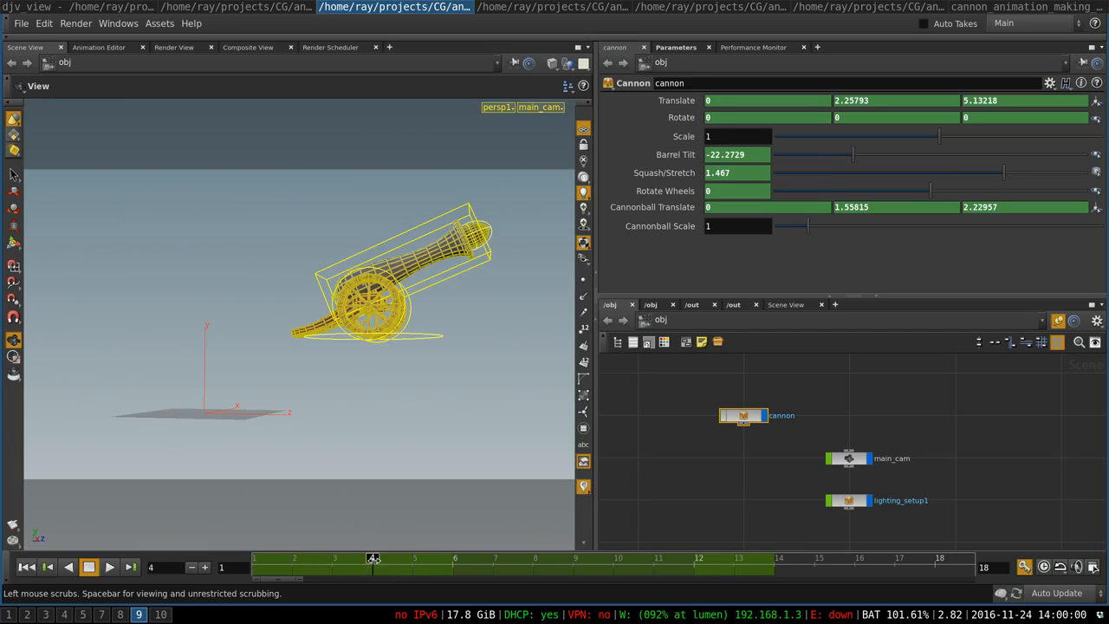
pyautogui.moveTo(372, 559); pyautogui.dragTo(349, 559)
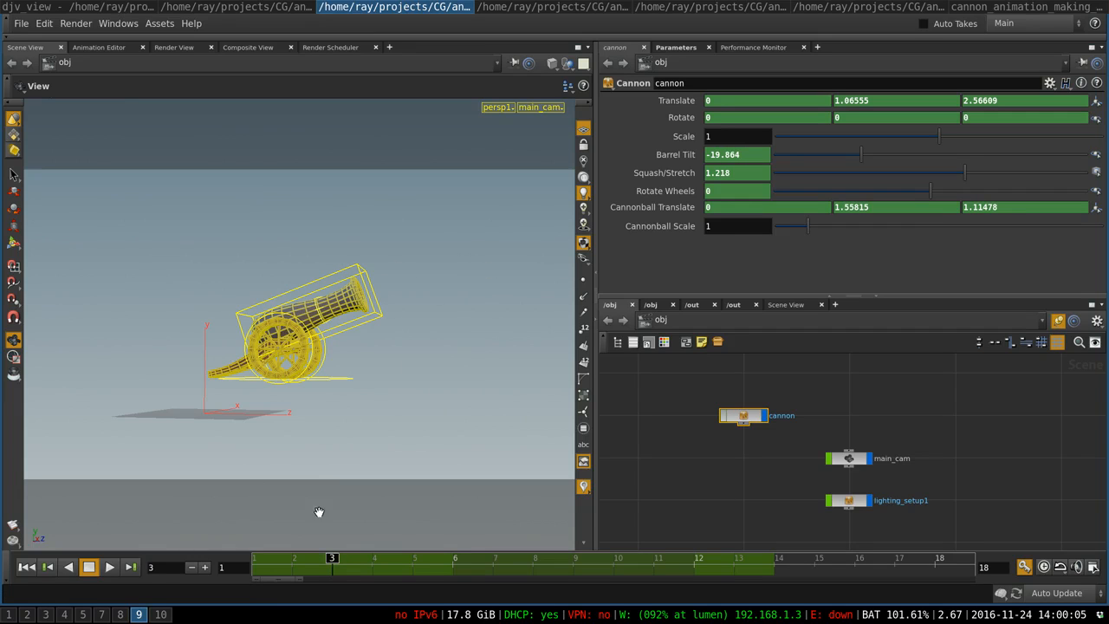
pyautogui.moveTo(371, 562); pyautogui.dragTo(423, 572)
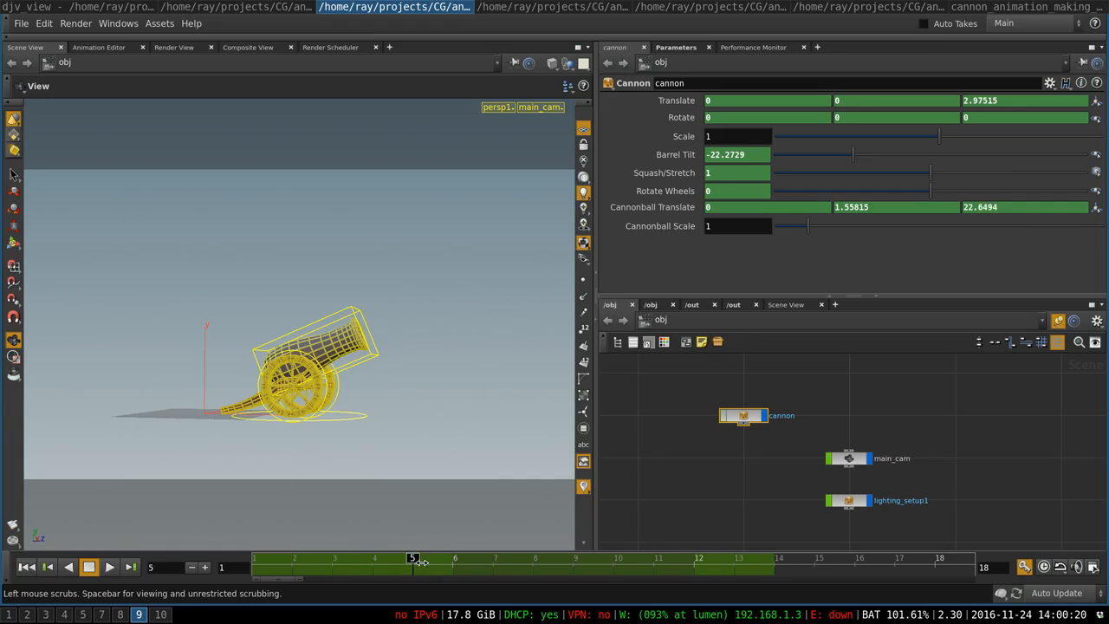
pyautogui.moveTo(427, 563); pyautogui.dragTo(457, 563)
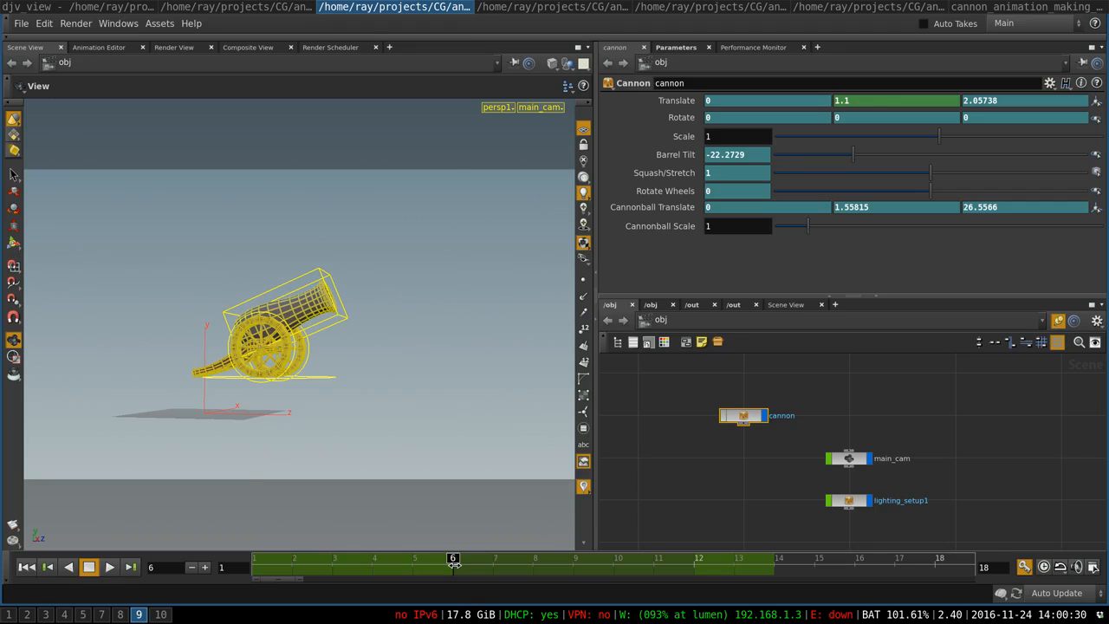
pyautogui.moveTo(458, 564); pyautogui.dragTo(697, 567)
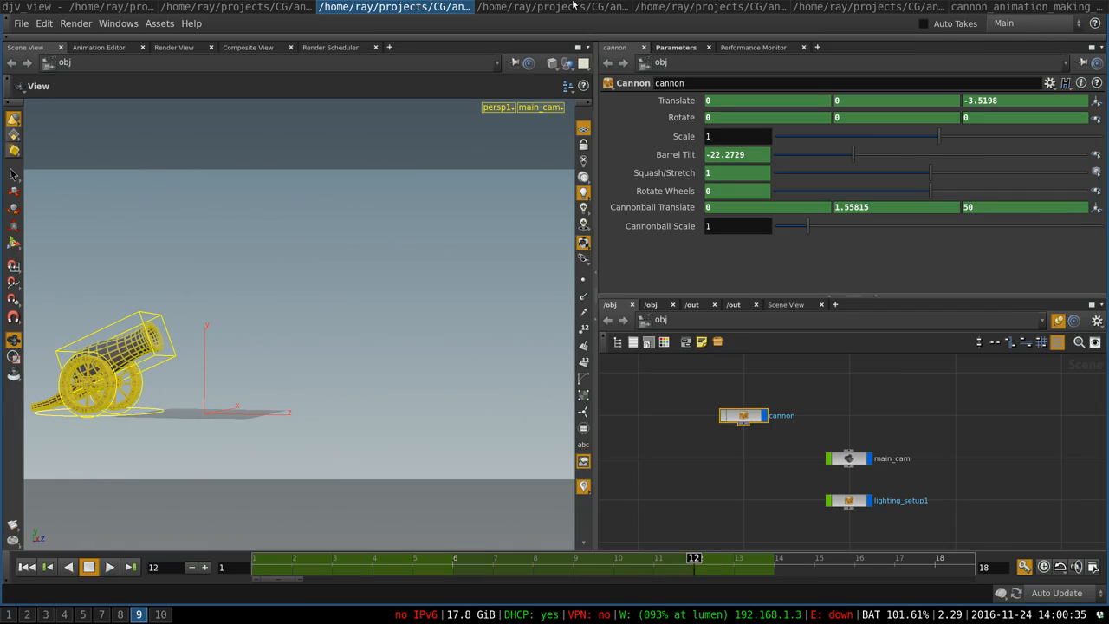
# Review the cannon motion in the third and fourth scene versions by playing and scrubbing their timelines.
pyautogui.click(573, 6)
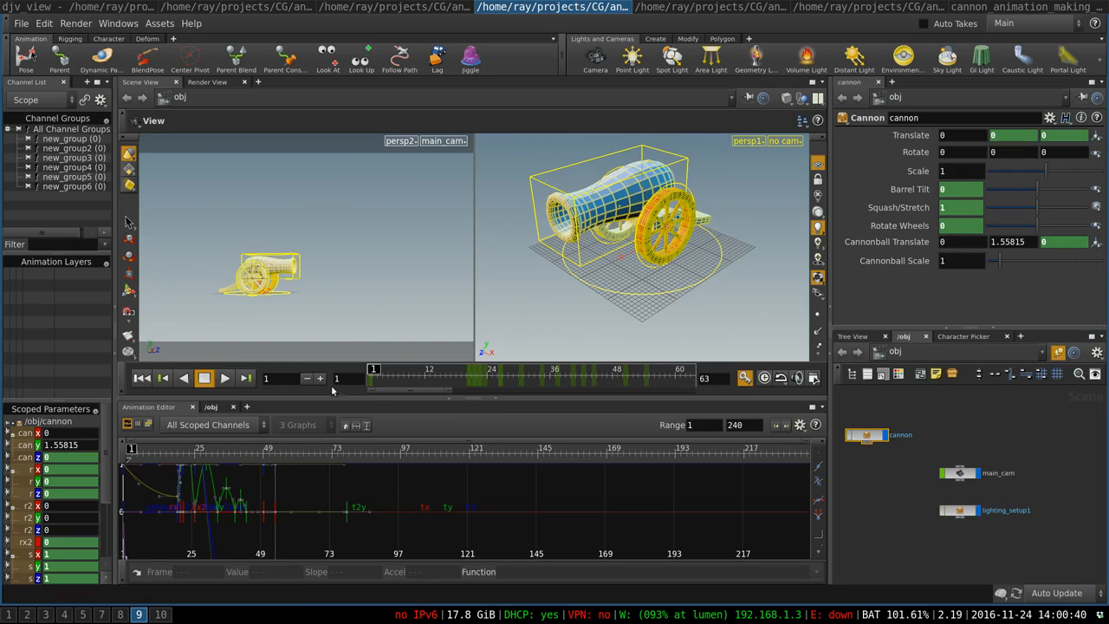
pyautogui.click(224, 380)
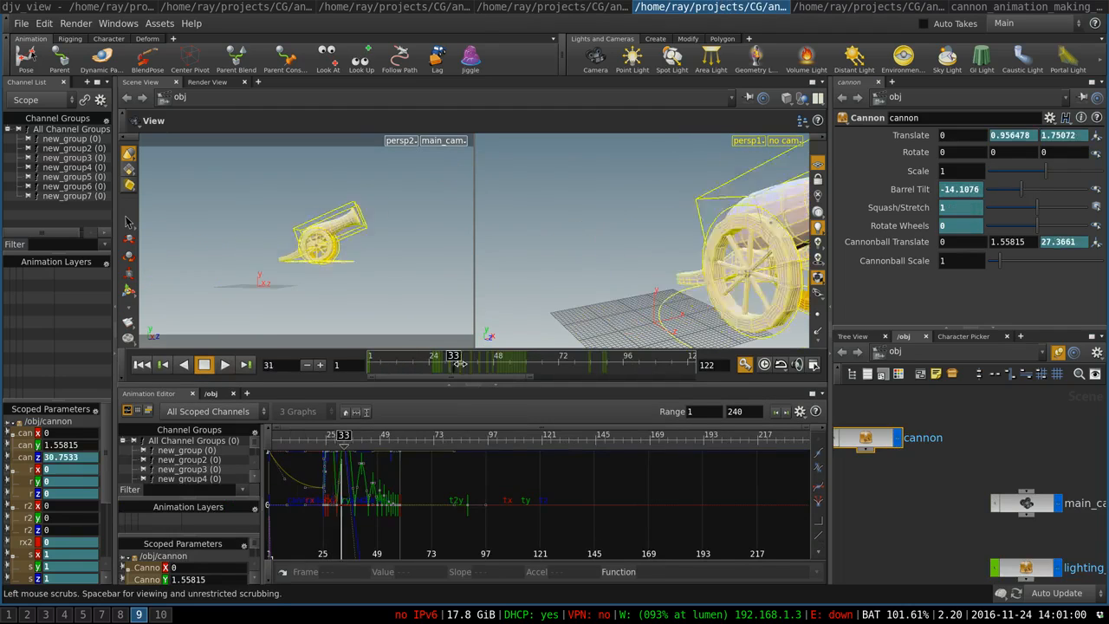
pyautogui.moveTo(386, 373); pyautogui.dragTo(613, 358)
pyautogui.hotkey('ctrl', 'Up')
# Open the fifth cannon scene version, play its animation from frame 1, and return to frame 1.
pyautogui.click(815, 5)
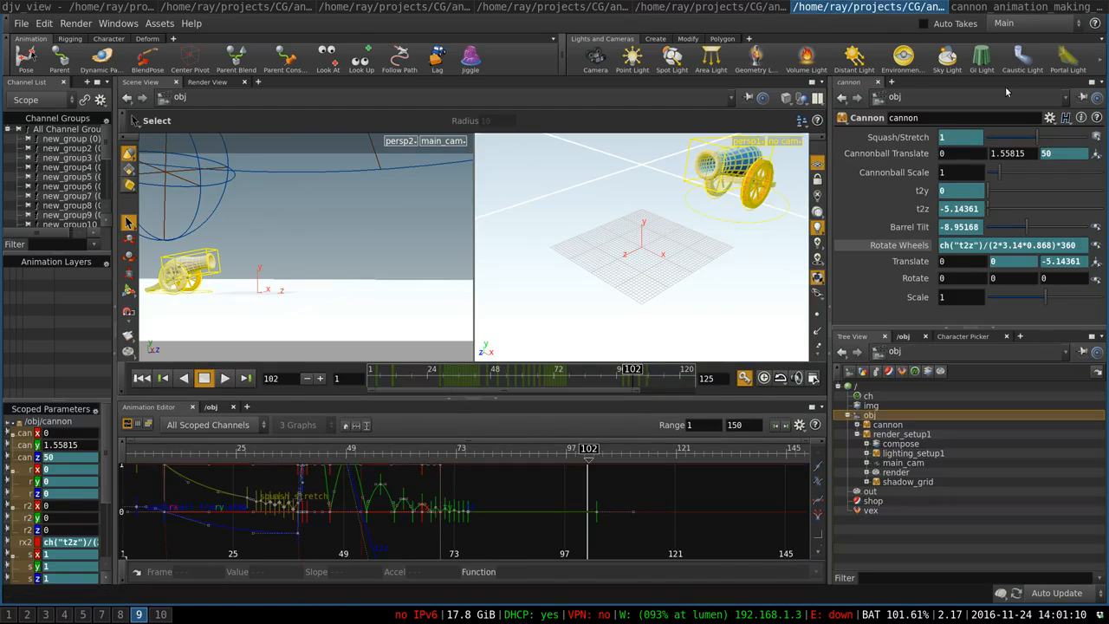
pyautogui.moveTo(538, 378); pyautogui.dragTo(371, 379)
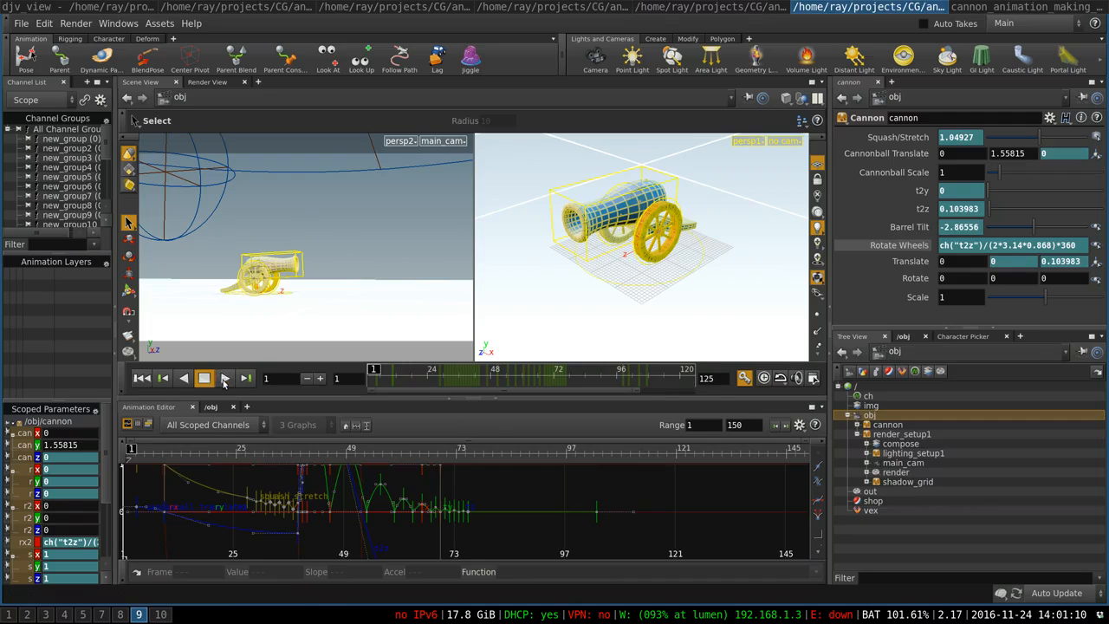
pyautogui.click(225, 377)
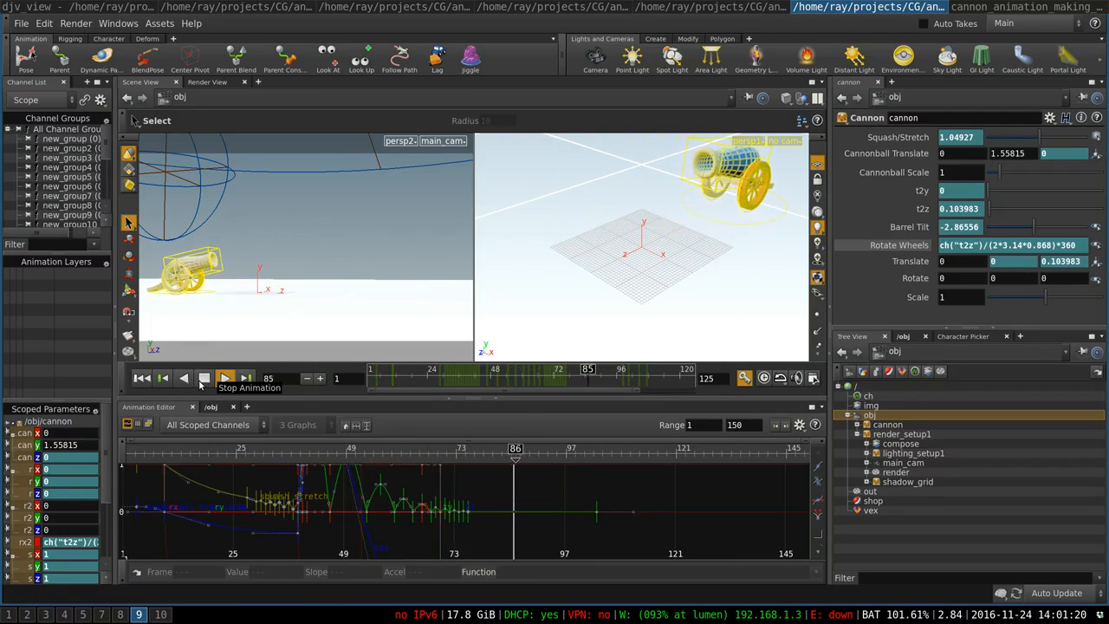
pyautogui.click(201, 382)
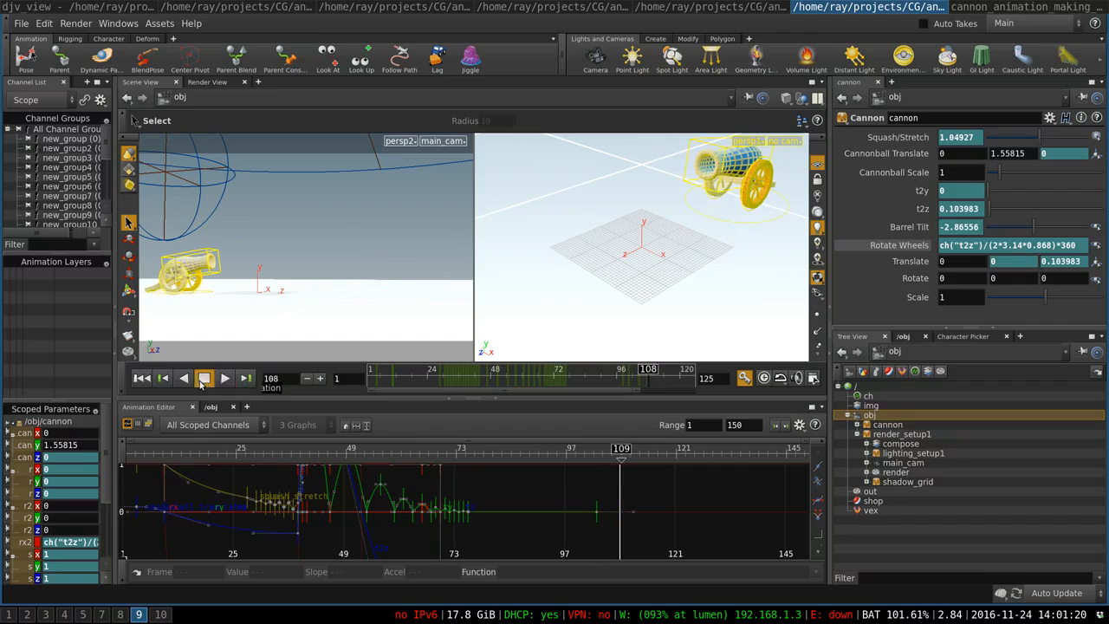
pyautogui.moveTo(490, 378); pyautogui.dragTo(284, 386)
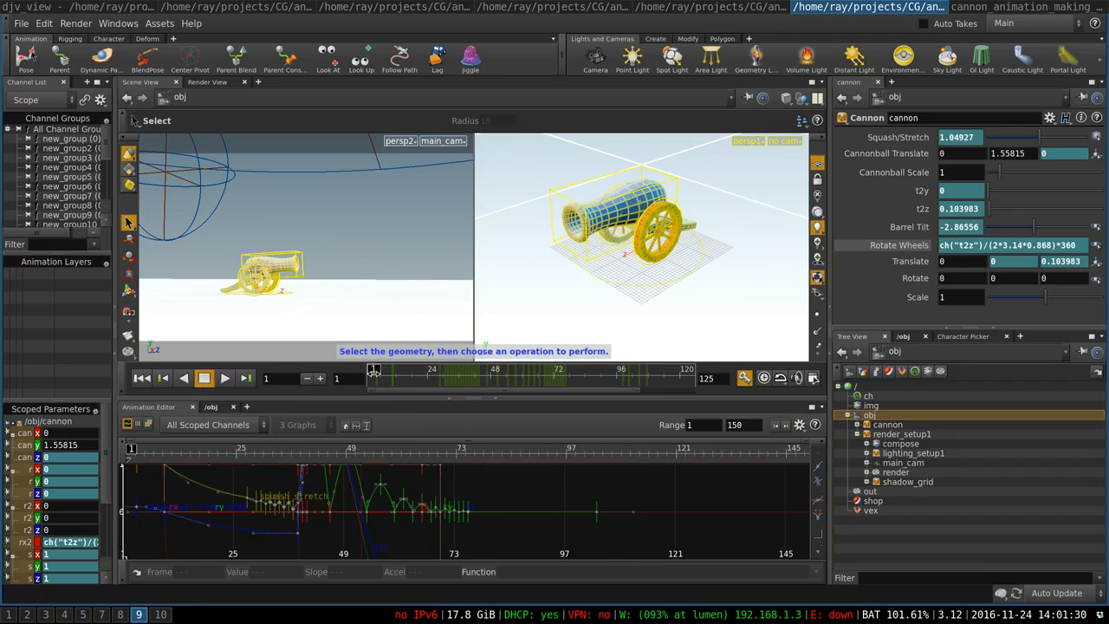
# At frame 31, scope the cannon barrel's channels and show only its squash_stretch curve in the animation graph.
pyautogui.moveTo(373, 370); pyautogui.dragTo(446, 376)
pyautogui.click(241, 264)
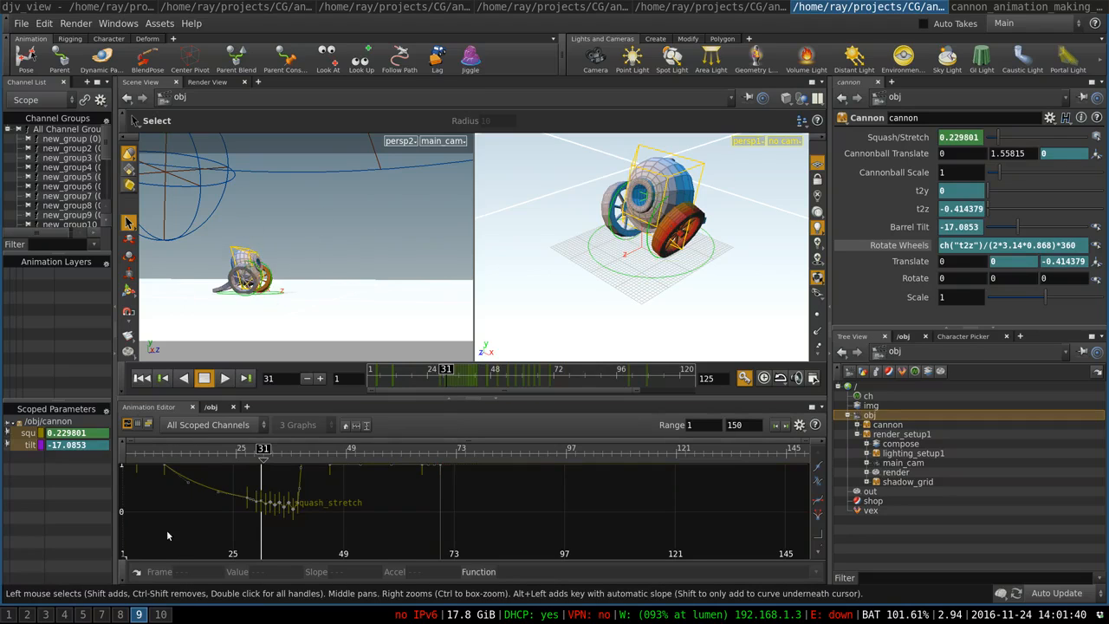
pyautogui.moveTo(209, 542); pyautogui.dragTo(336, 550, button='middle')
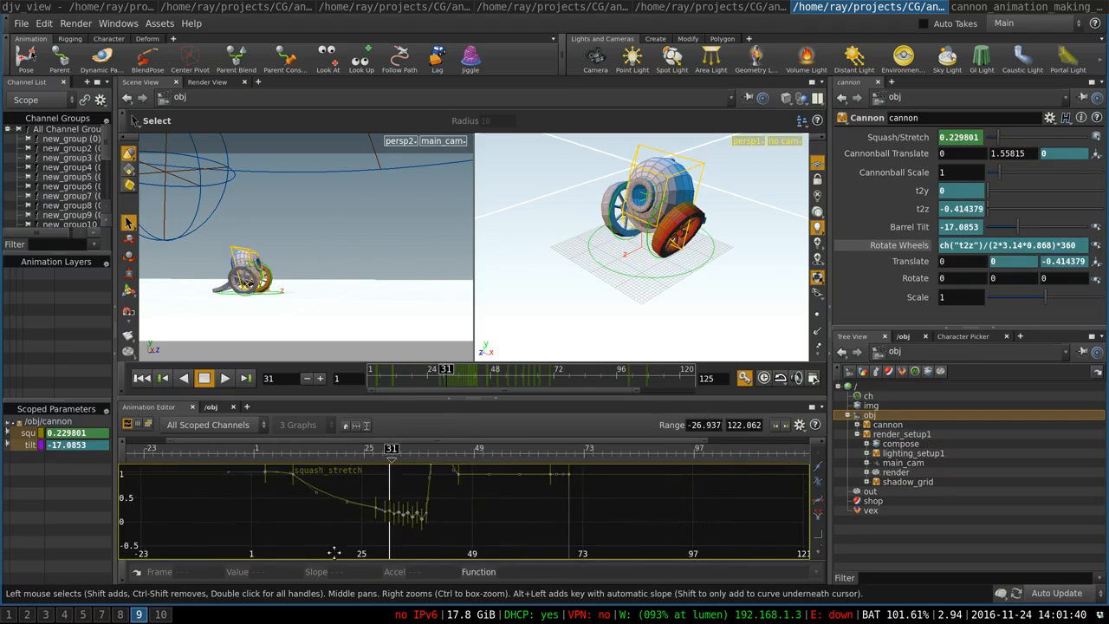
pyautogui.click(33, 434)
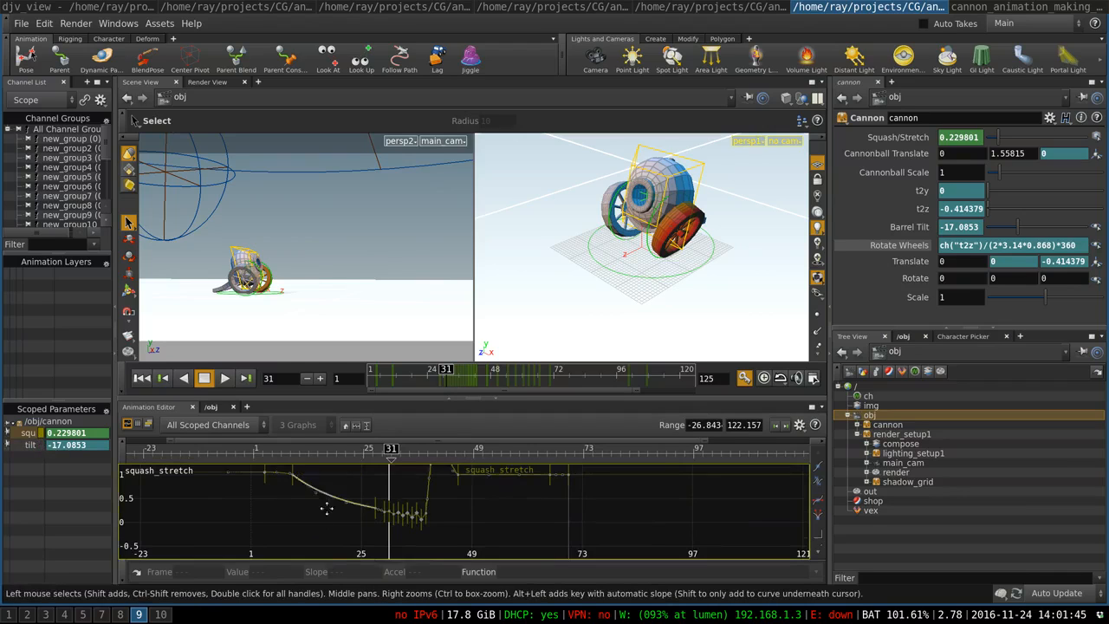
pyautogui.moveTo(322, 506); pyautogui.dragTo(291, 518, button='middle')
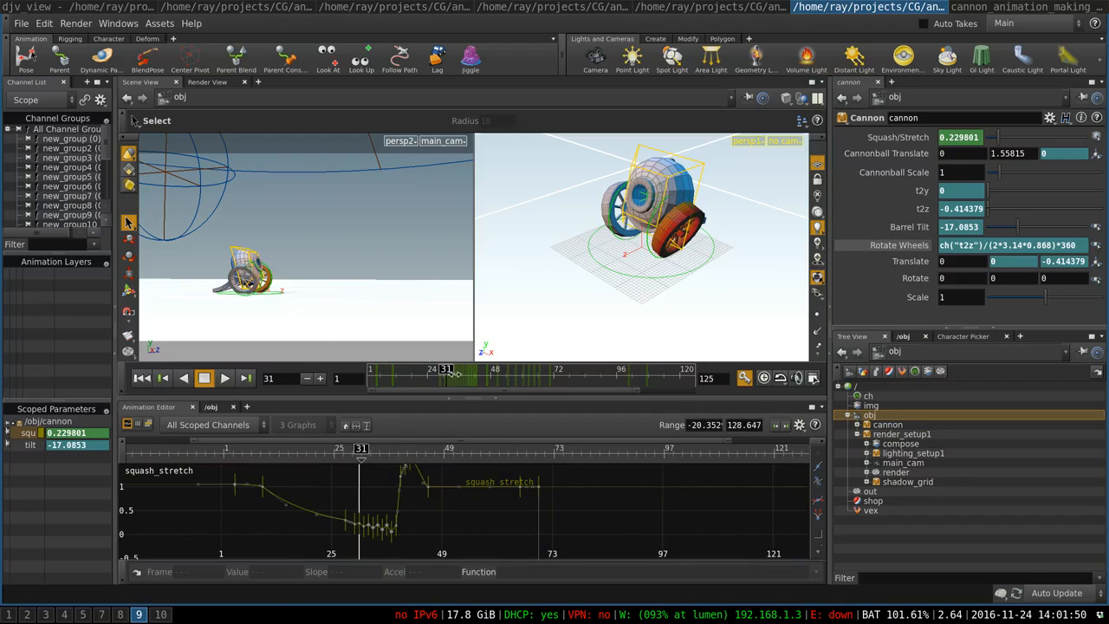
# Compare the squash_stretch curve with the cannon's deformation by scrubbing from frame 4 to frame 39.
pyautogui.moveTo(446, 370); pyautogui.dragTo(388, 378)
pyautogui.scroll(4, 255, 494)
pyautogui.rightClick(255, 494)
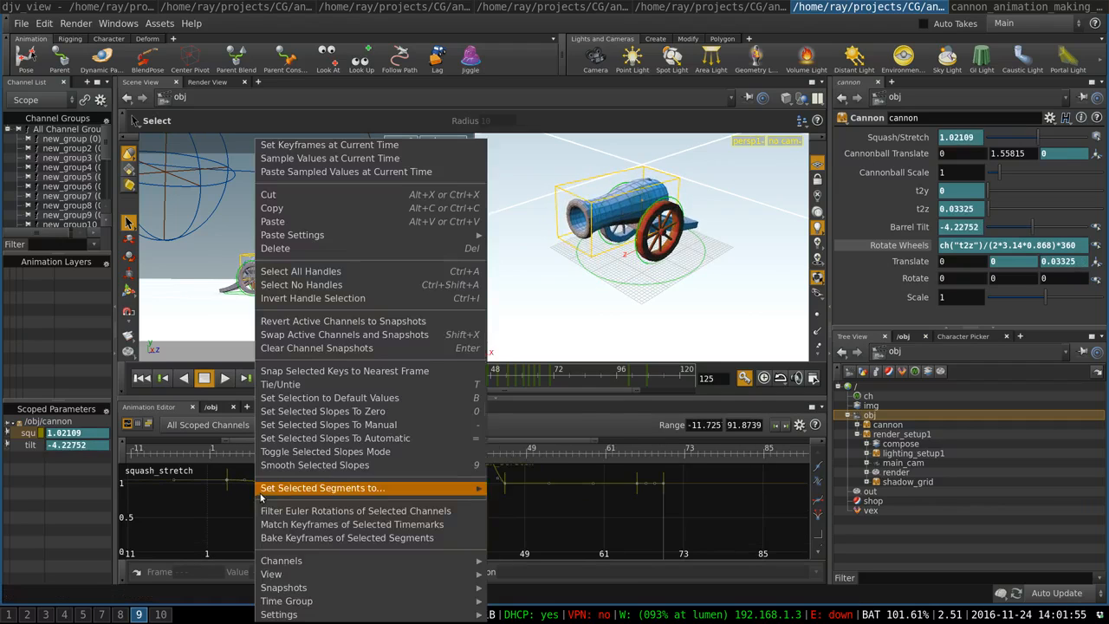
pyautogui.click(170, 517)
pyautogui.moveTo(260, 448); pyautogui.dragTo(229, 448)
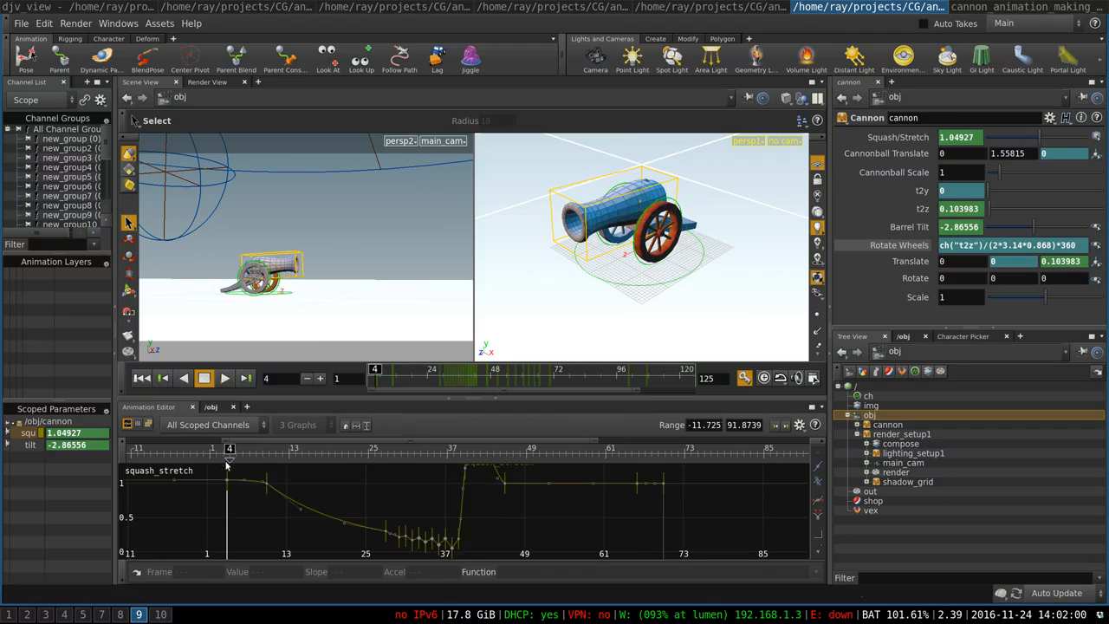
pyautogui.moveTo(230, 452); pyautogui.dragTo(464, 506)
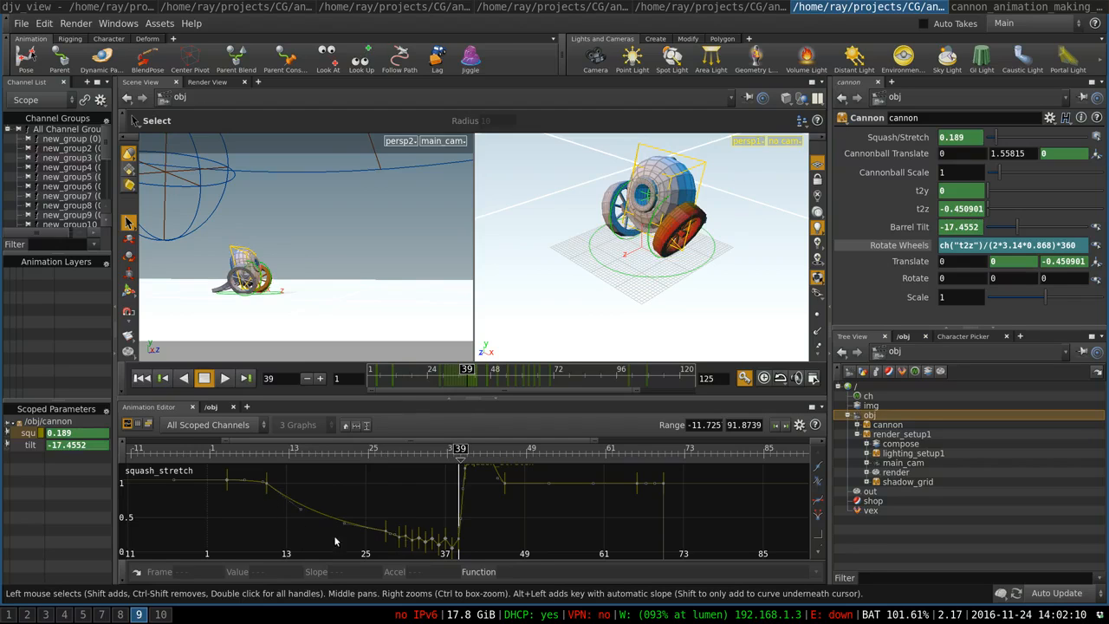
# Examine the zigzag squash_stretch keyframes between frames 28 and 39, checking the cannon at frames 34 and 29.
pyautogui.moveTo(336, 543); pyautogui.dragTo(318, 486, button='right')
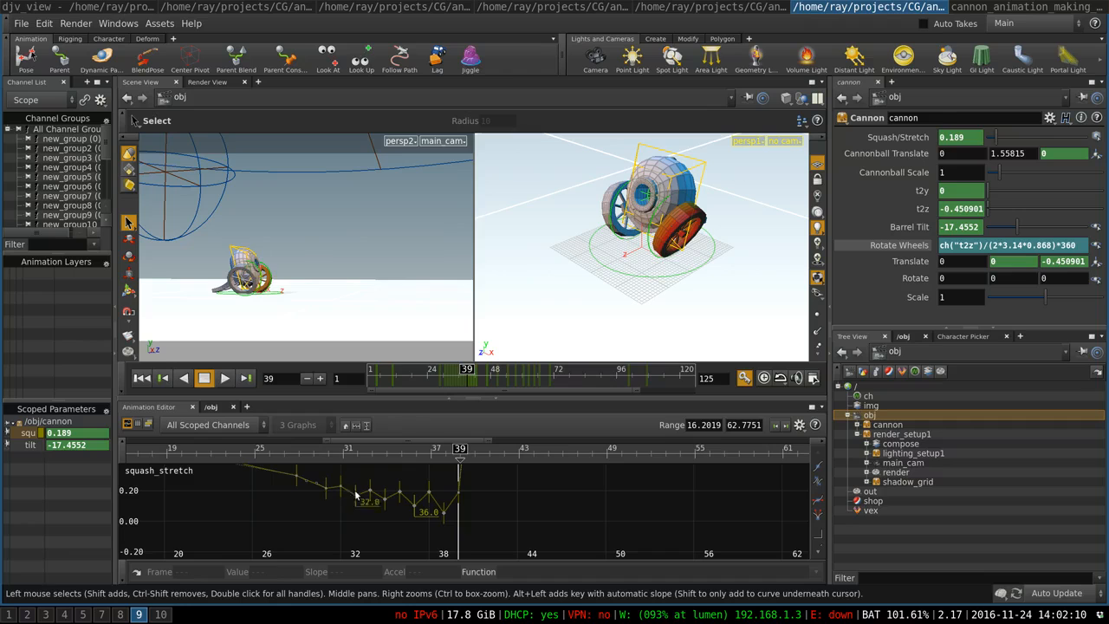
pyautogui.moveTo(466, 369)
pyautogui.mouseDown()
pyautogui.moveTo(433, 379)
pyautogui.moveTo(453, 379)
pyautogui.mouseUp()
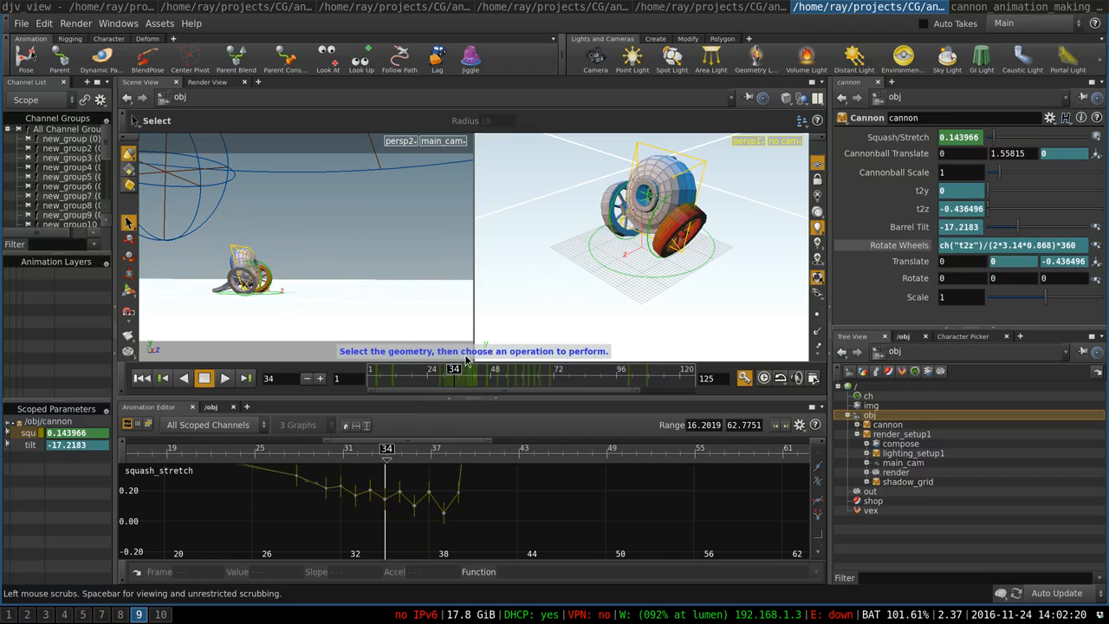
pyautogui.moveTo(451, 372)
pyautogui.mouseDown()
pyautogui.moveTo(425, 374)
pyautogui.moveTo(455, 384)
pyautogui.moveTo(442, 379)
pyautogui.mouseUp()
pyautogui.moveTo(317, 524); pyautogui.dragTo(337, 546, button='middle')
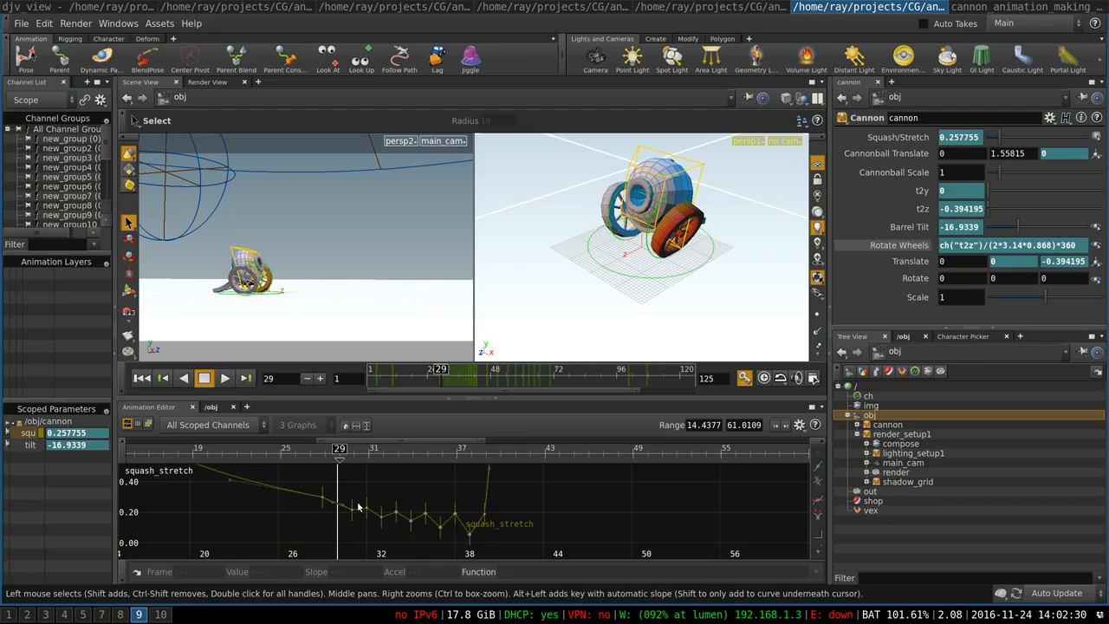
pyautogui.scroll(2, 355, 518)
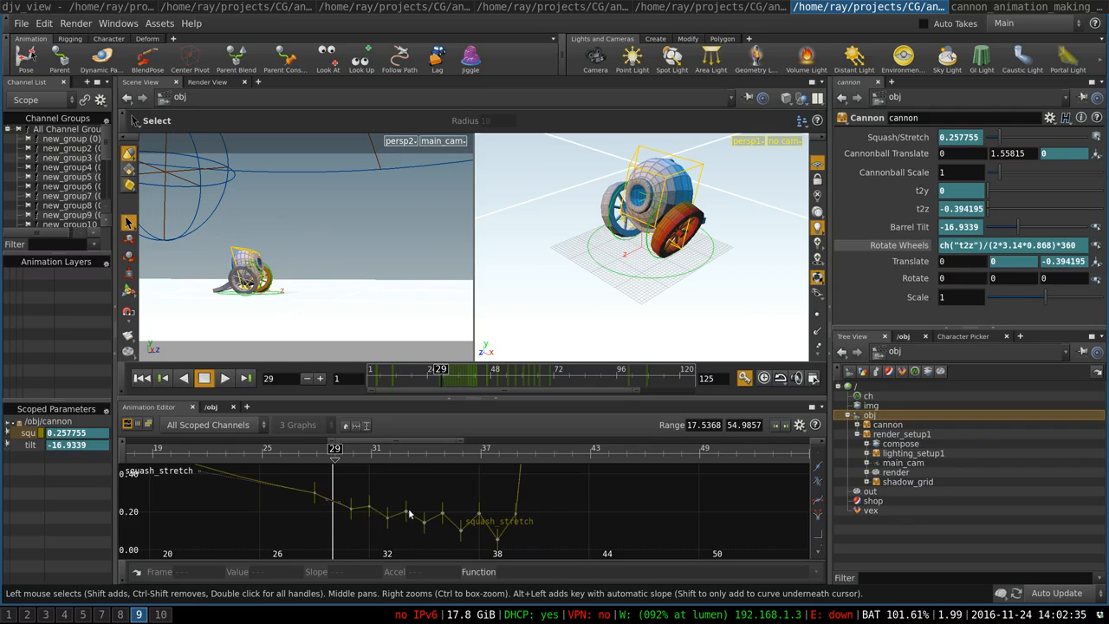
# Examine the zigzag squash_stretch keyframes up close while scrubbing the cannon from frame 29 to frame 37.
pyautogui.scroll(3, 483, 532)
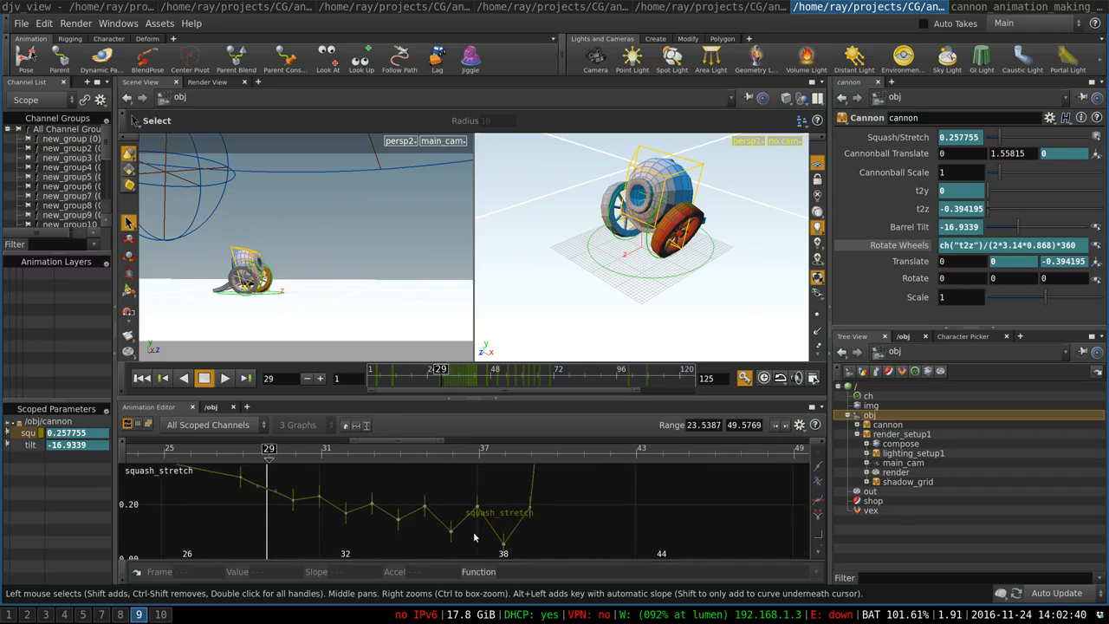
pyautogui.moveTo(485, 525)
pyautogui.mouseDown(button='middle')
pyautogui.moveTo(487, 509)
pyautogui.moveTo(495, 517)
pyautogui.mouseUp(button='middle')
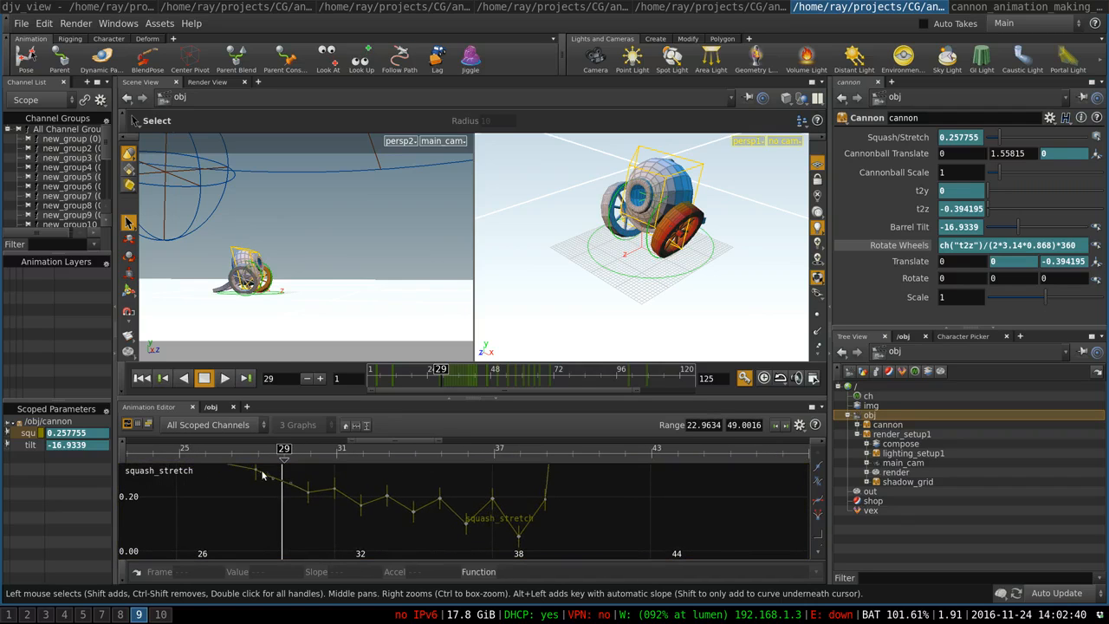
pyautogui.scroll(-3, 266, 487)
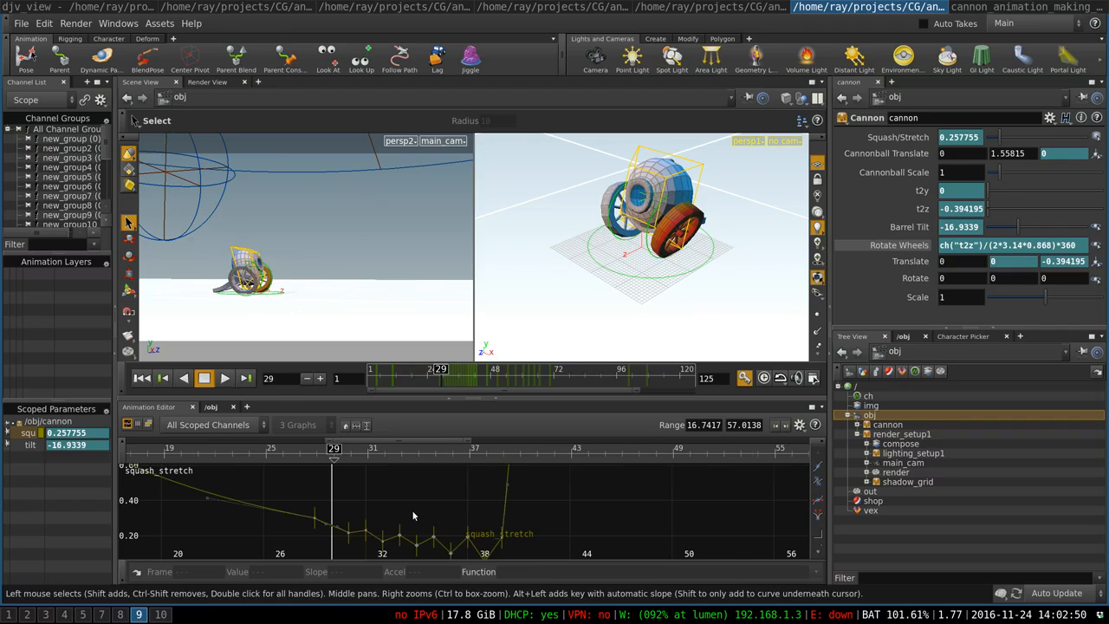
pyautogui.scroll(2, 378, 485)
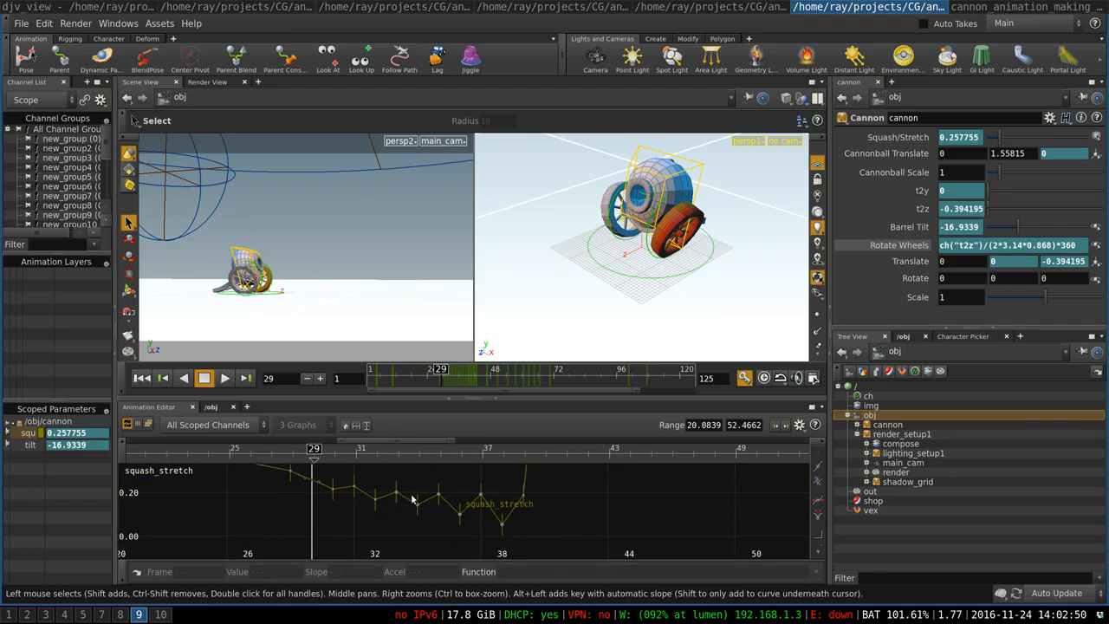
pyautogui.scroll(2, 505, 510)
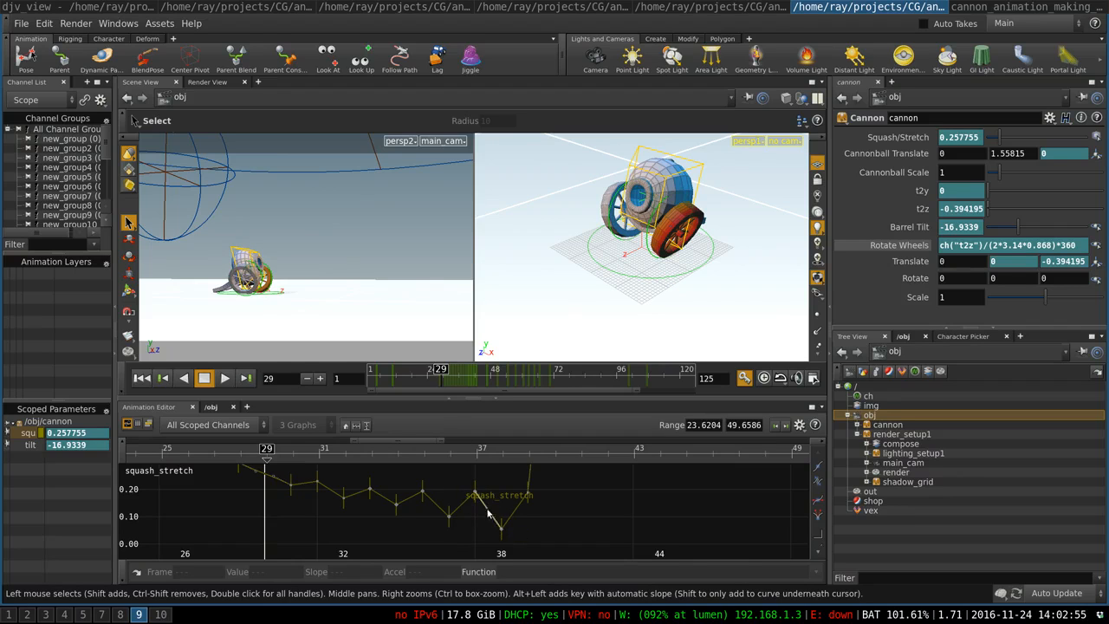
pyautogui.moveTo(292, 510); pyautogui.dragTo(301, 522, button='middle')
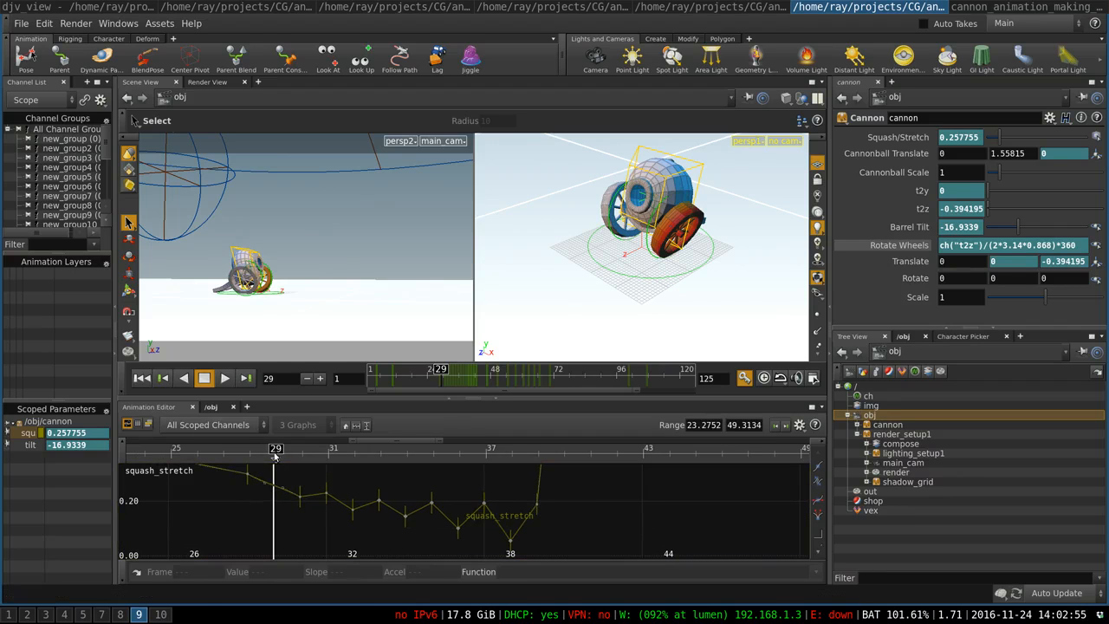
pyautogui.moveTo(275, 456); pyautogui.dragTo(485, 462)
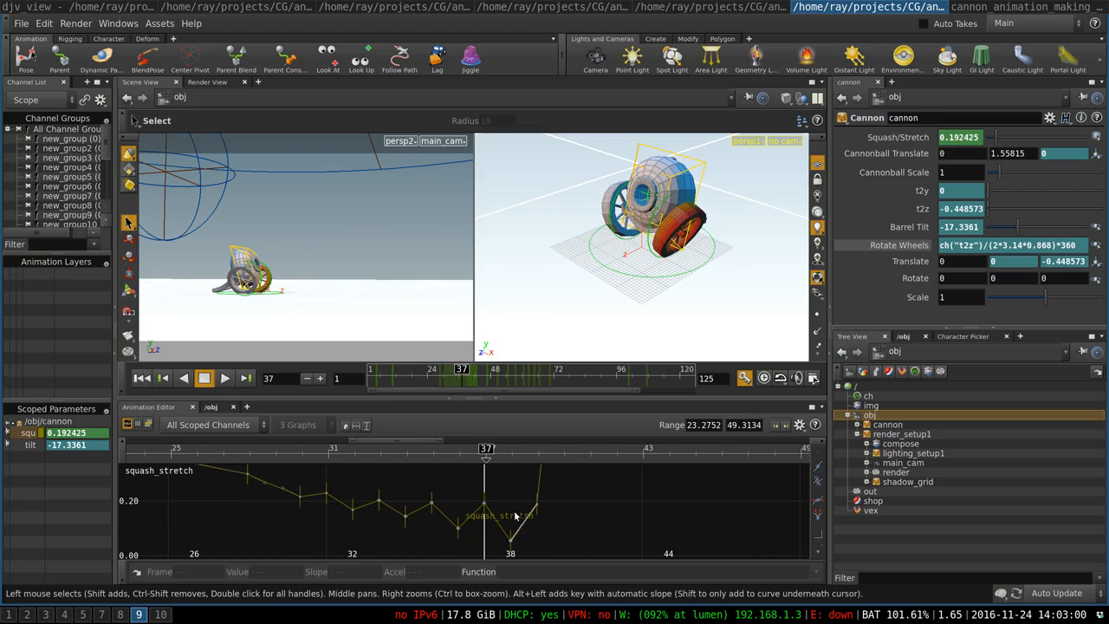
# Check how the cannon stretches and leaves the ground as it fires by stepping through frames 40, 41 and 42.
pyautogui.moveTo(511, 527); pyautogui.dragTo(467, 518, button='middle')
pyautogui.moveTo(442, 457); pyautogui.dragTo(468, 457)
pyautogui.moveTo(467, 376); pyautogui.dragTo(475, 379)
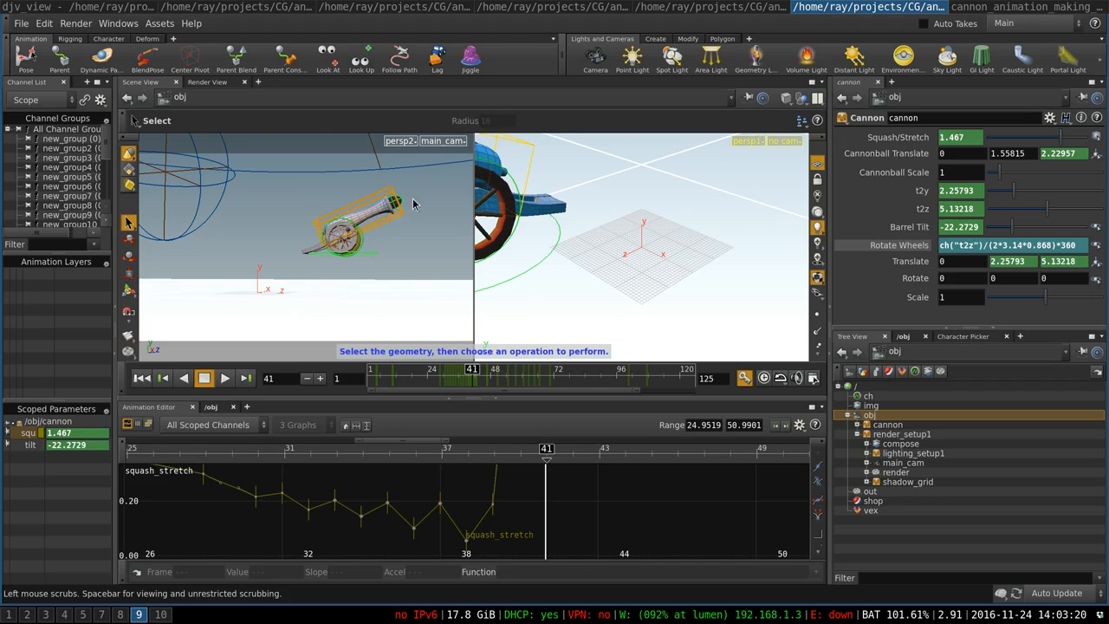
pyautogui.moveTo(472, 369); pyautogui.dragTo(469, 371)
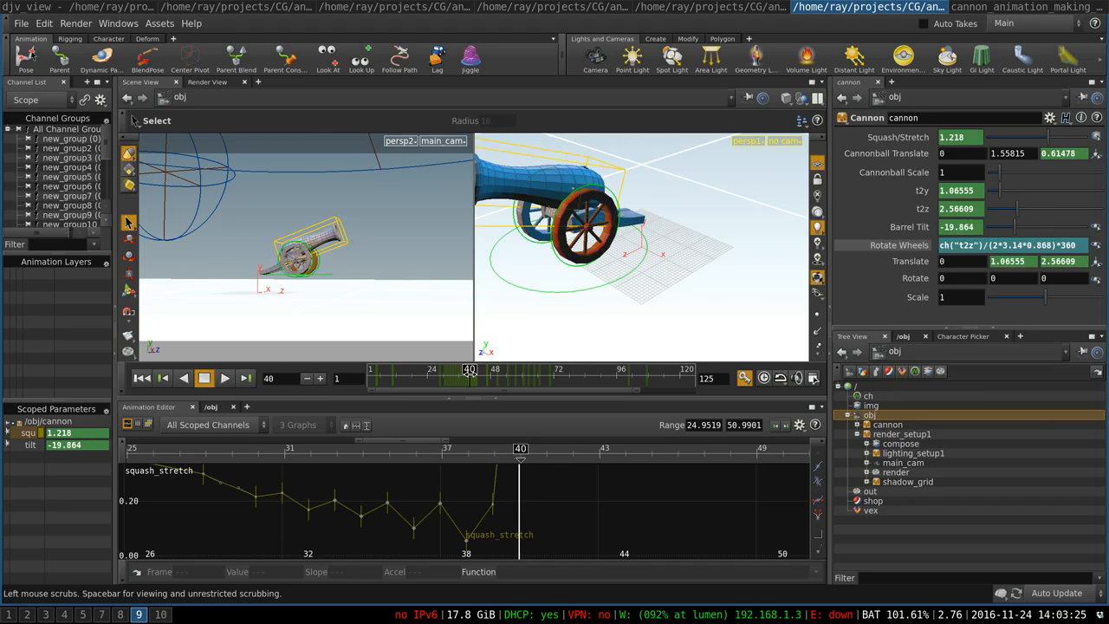
pyautogui.click(473, 370)
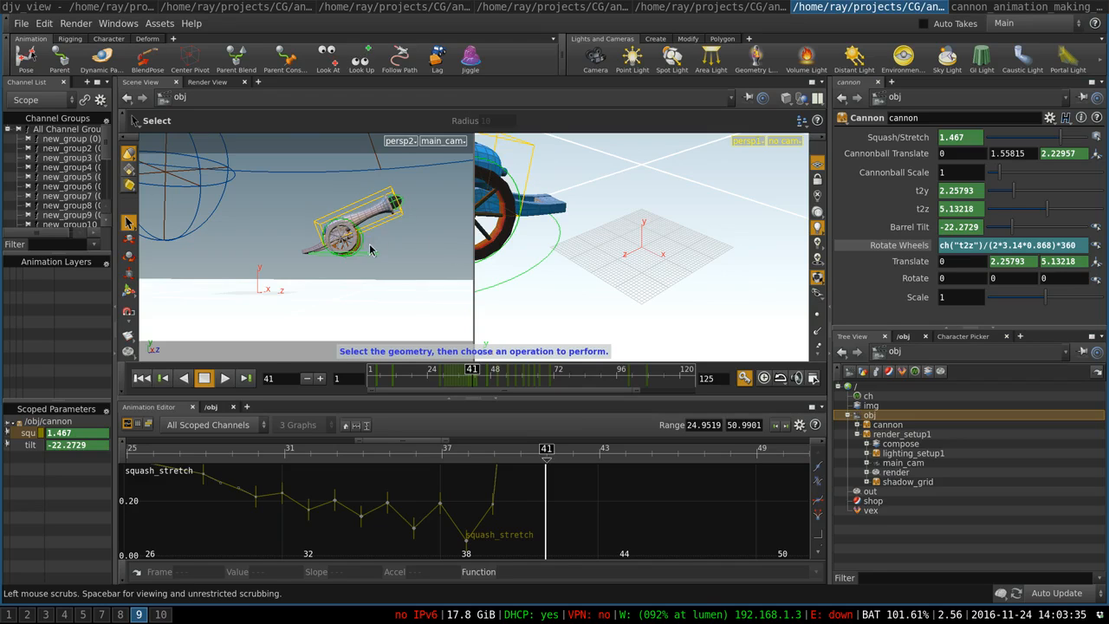
pyautogui.click(475, 370)
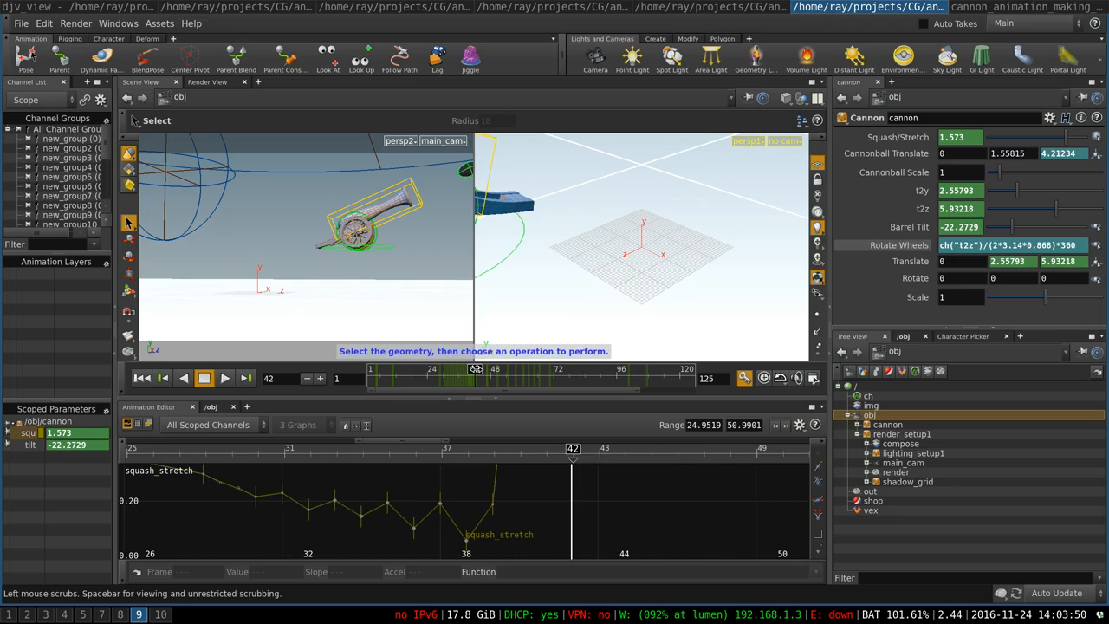
# At frame 51, scope the cannon's ground ring control channels and show only the full t2y curve in the animation graph.
pyautogui.moveTo(475, 369); pyautogui.dragTo(498, 378)
pyautogui.click(298, 272)
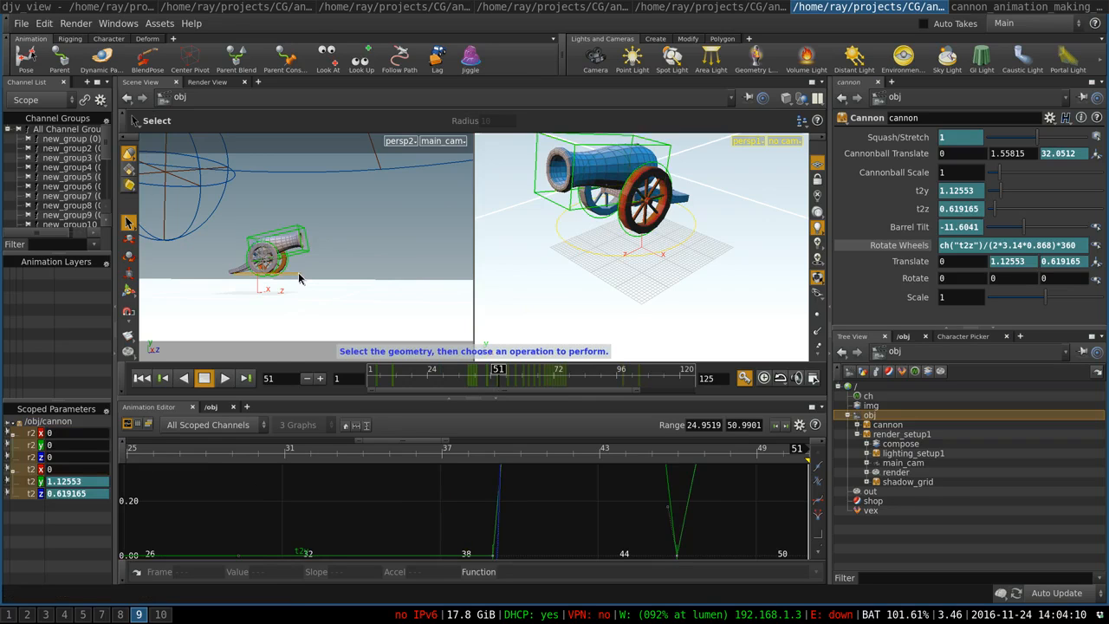
pyautogui.click(38, 481)
pyautogui.press('h')
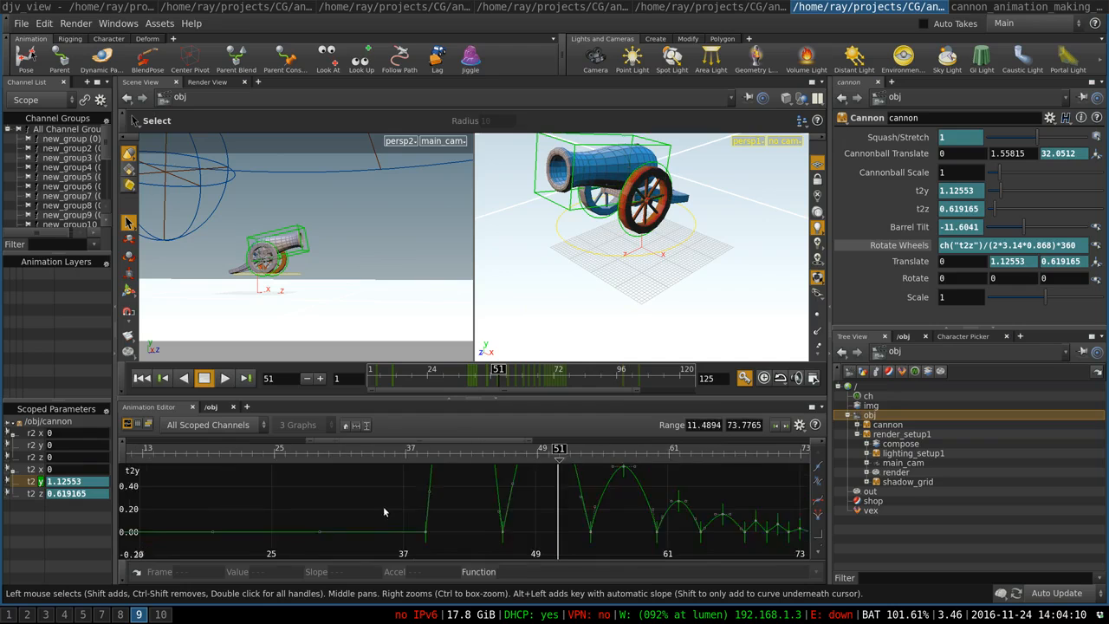
pyautogui.scroll(-3, 387, 509)
pyautogui.moveTo(388, 500); pyautogui.dragTo(376, 542, button='middle')
pyautogui.scroll(-7, 372, 510)
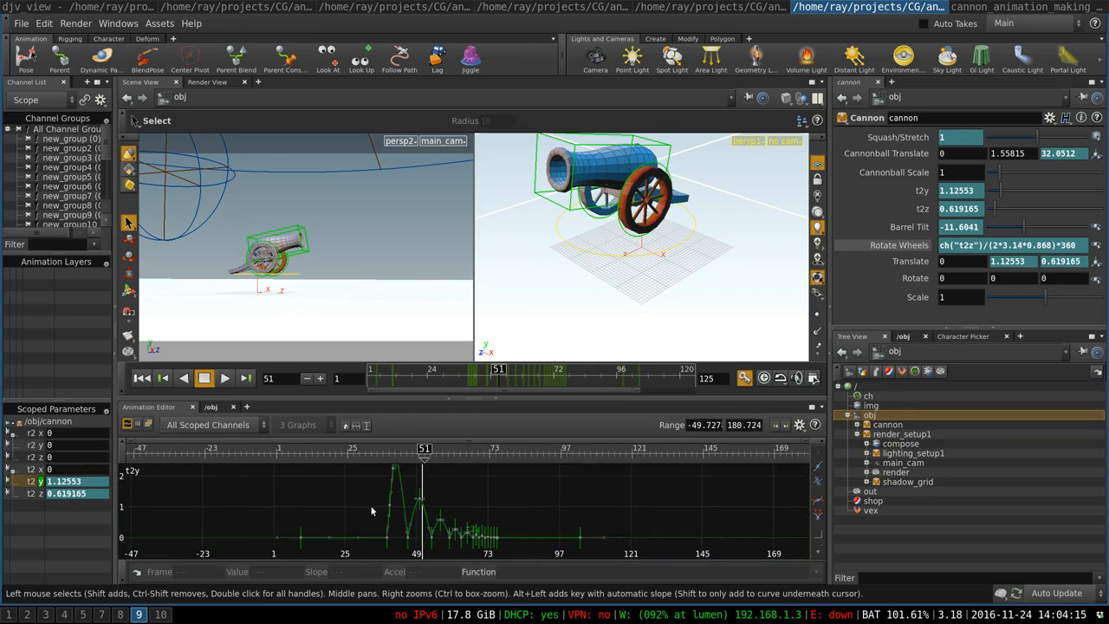
pyautogui.scroll(4, 372, 510)
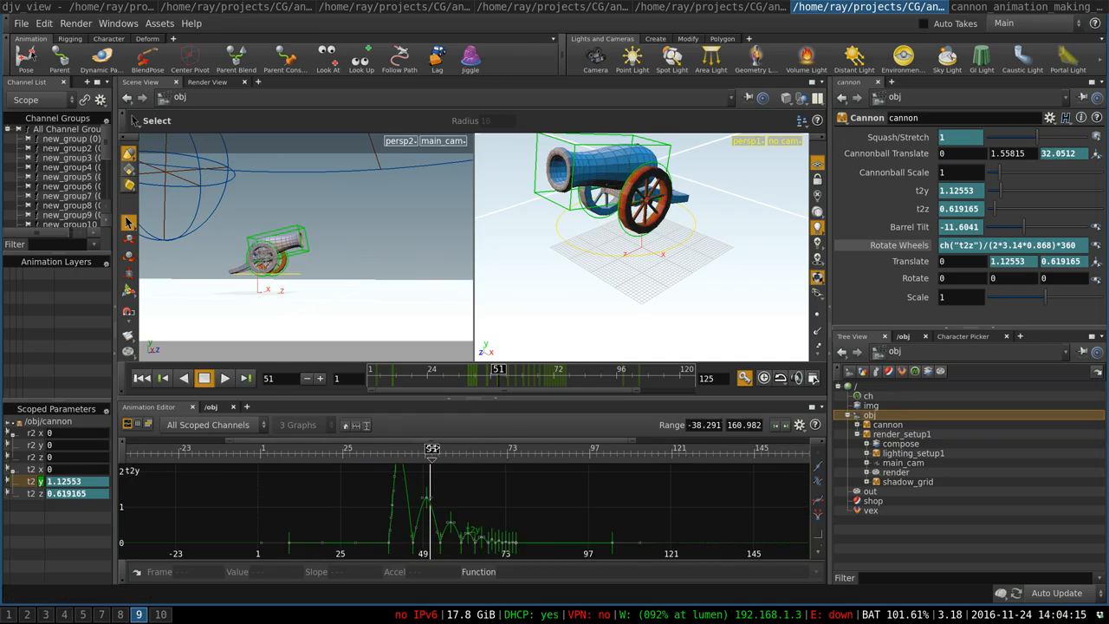
# Compare the t2y curve with the cannon's jump and bounces by scrubbing frames 42, 49 and 64.
pyautogui.moveTo(430, 450); pyautogui.dragTo(401, 455)
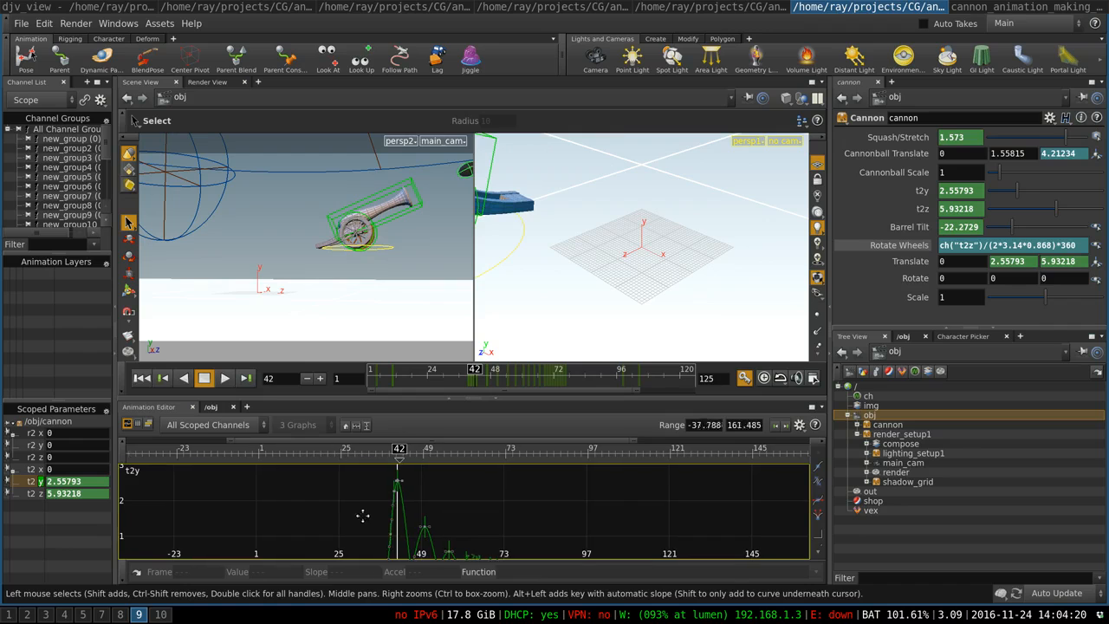
pyautogui.moveTo(364, 512); pyautogui.dragTo(320, 501, button='middle')
pyautogui.moveTo(352, 450); pyautogui.dragTo(375, 456)
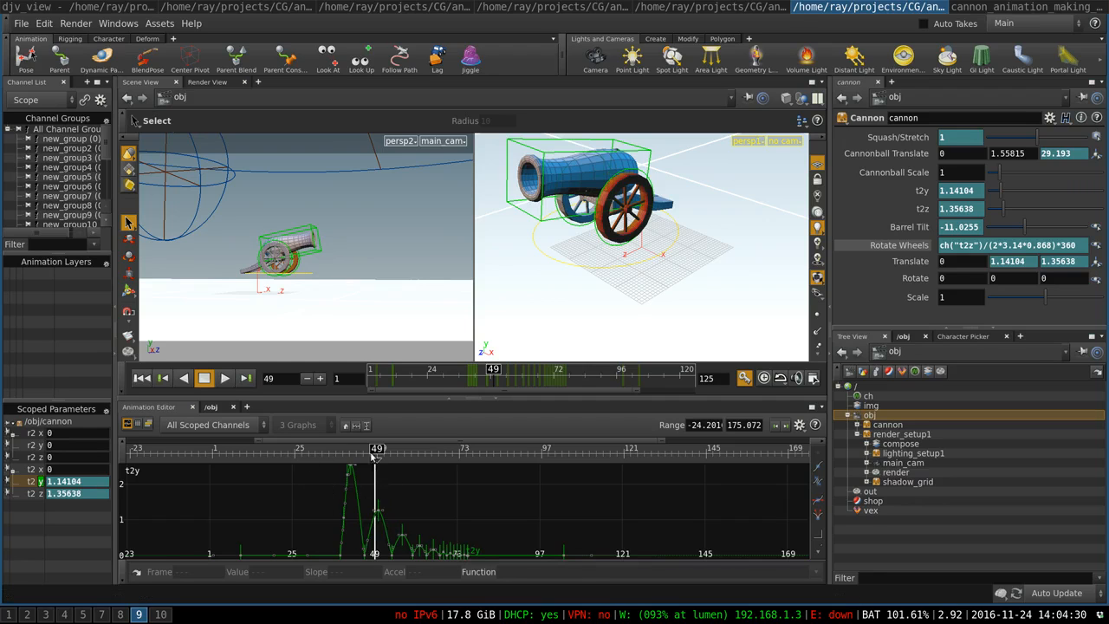
pyautogui.moveTo(376, 453); pyautogui.dragTo(430, 461)
pyautogui.moveTo(431, 516); pyautogui.dragTo(542, 486, button='middle')
pyautogui.scroll(5, 439, 527)
pyautogui.scroll(4, 430, 509)
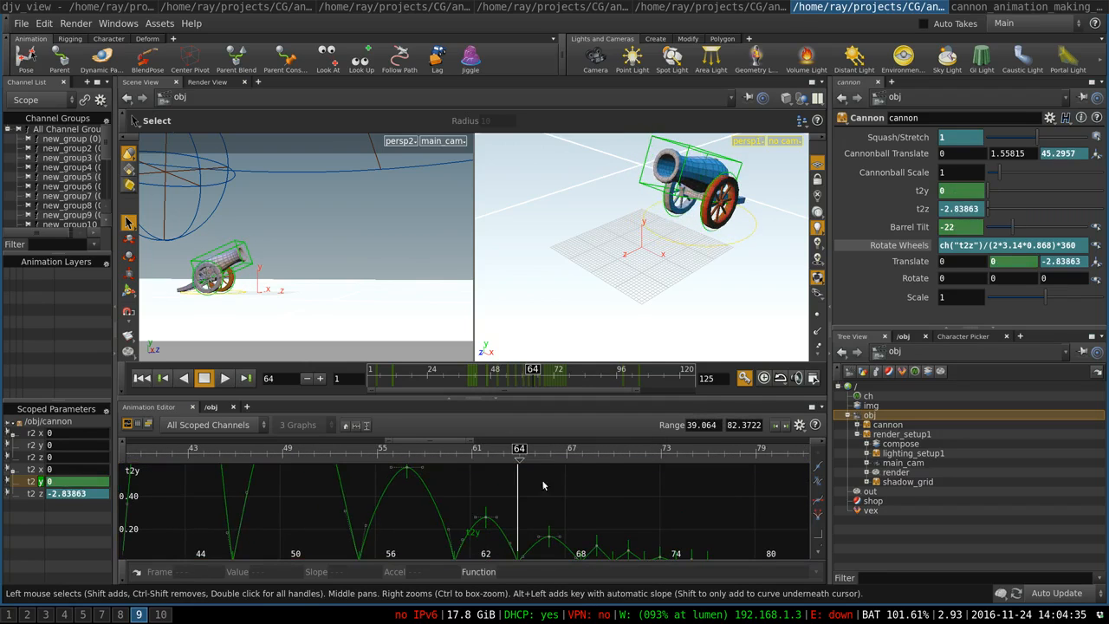
pyautogui.scroll(-5, 587, 503)
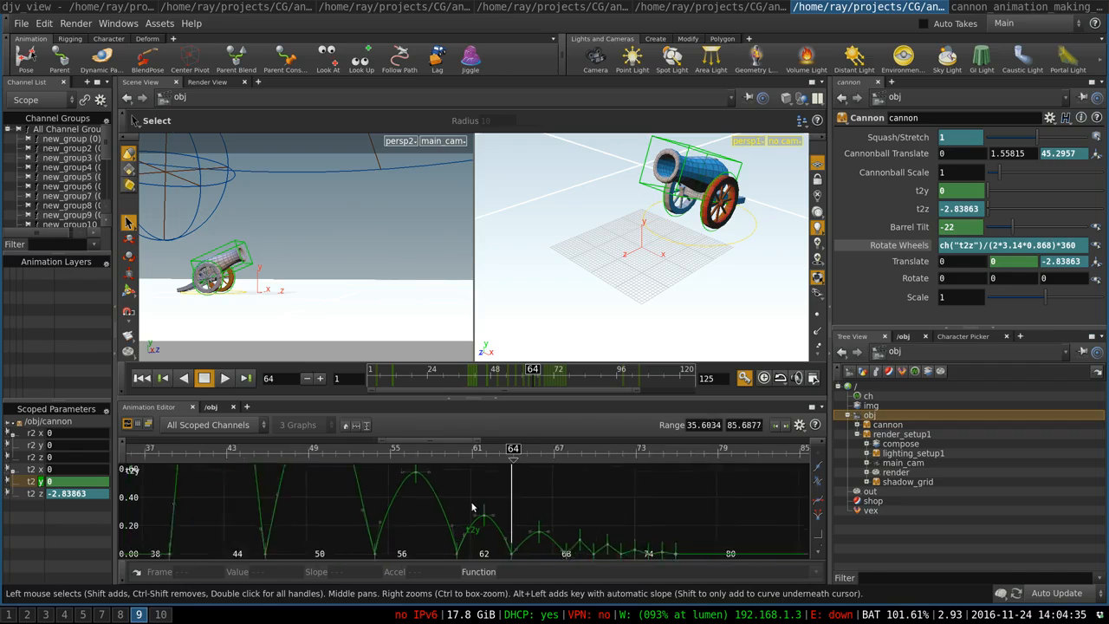
# Examine the shrinking bounces on the t2y curve against the cannon's motion, checking frames 54 and 58.
pyautogui.click(378, 449)
pyautogui.moveTo(379, 449); pyautogui.dragTo(404, 462)
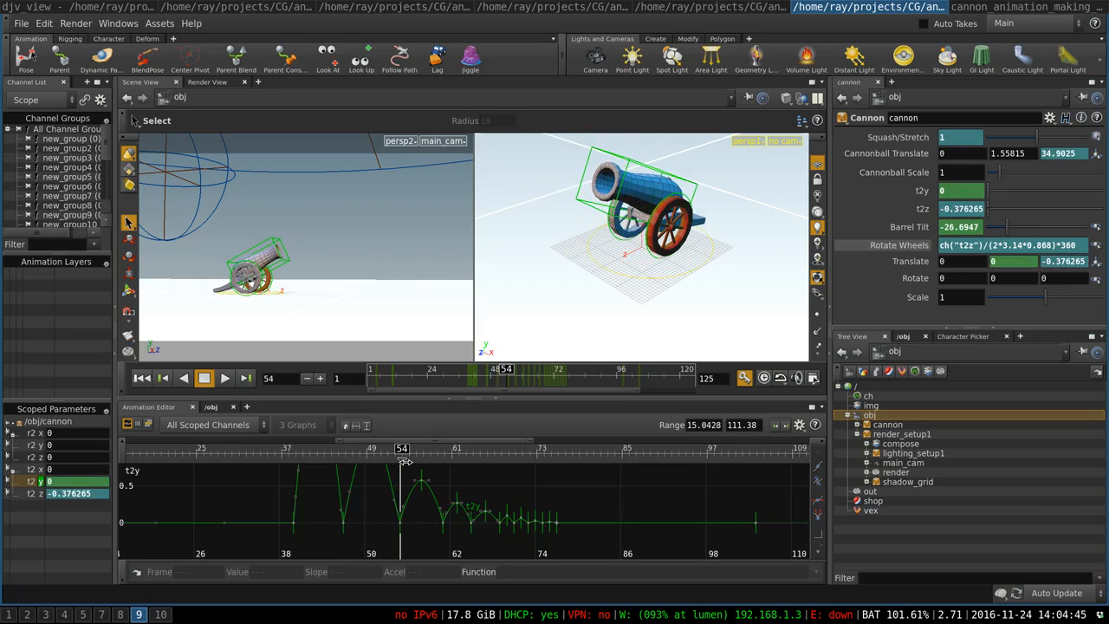
pyautogui.scroll(-1, 373, 528)
pyautogui.moveTo(365, 470); pyautogui.dragTo(395, 504, button='middle')
pyautogui.moveTo(380, 451); pyautogui.dragTo(478, 466)
pyautogui.moveTo(490, 469); pyautogui.dragTo(405, 526)
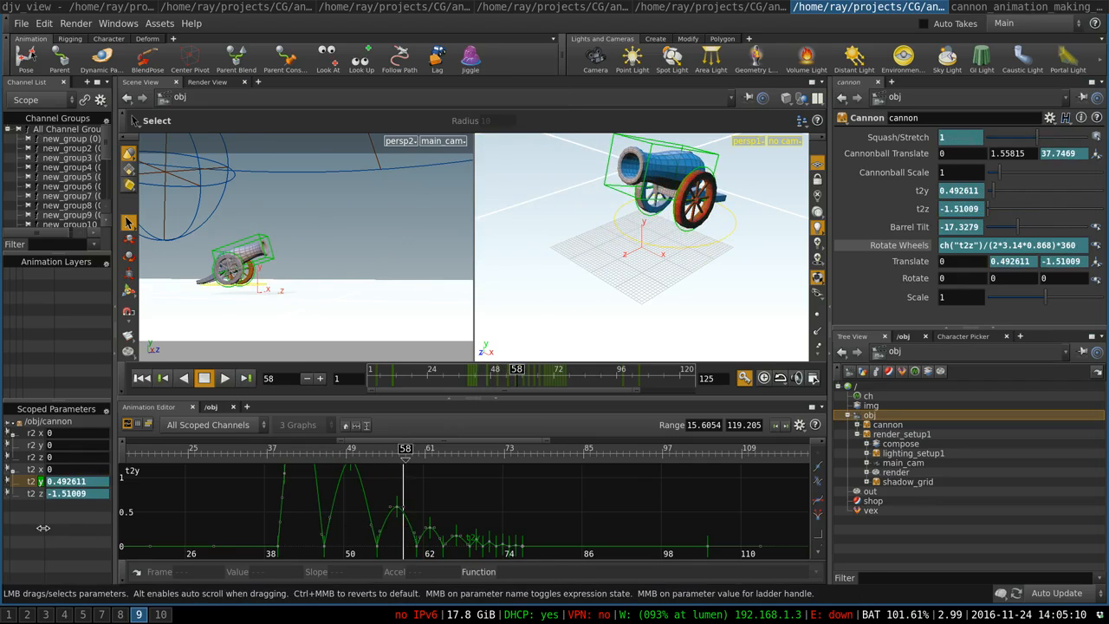
# Show only the cannon's t2z curve in the animation graph and frame its final section.
pyautogui.click(41, 494)
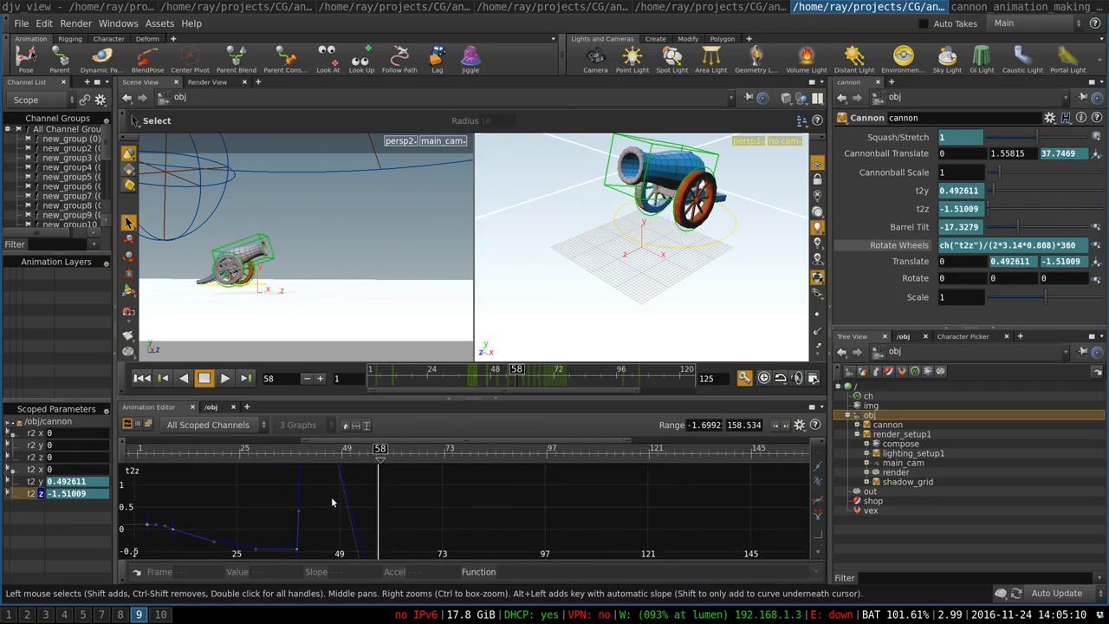
pyautogui.press('h')
pyautogui.moveTo(377, 509); pyautogui.dragTo(422, 470, button='middle')
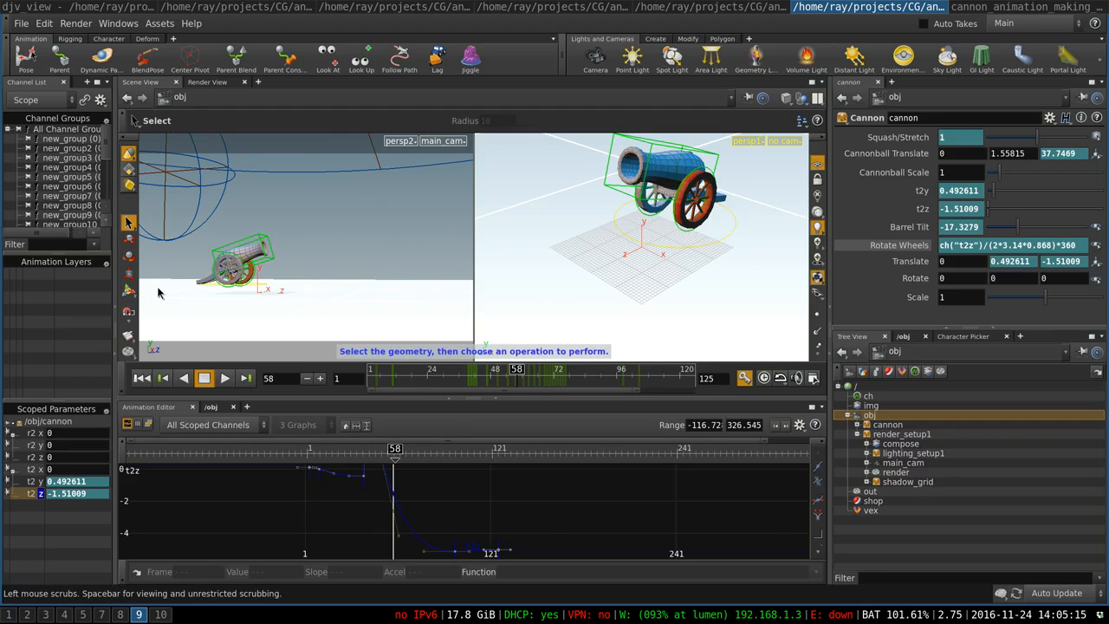
pyautogui.moveTo(468, 507); pyautogui.dragTo(589, 454, button='right')
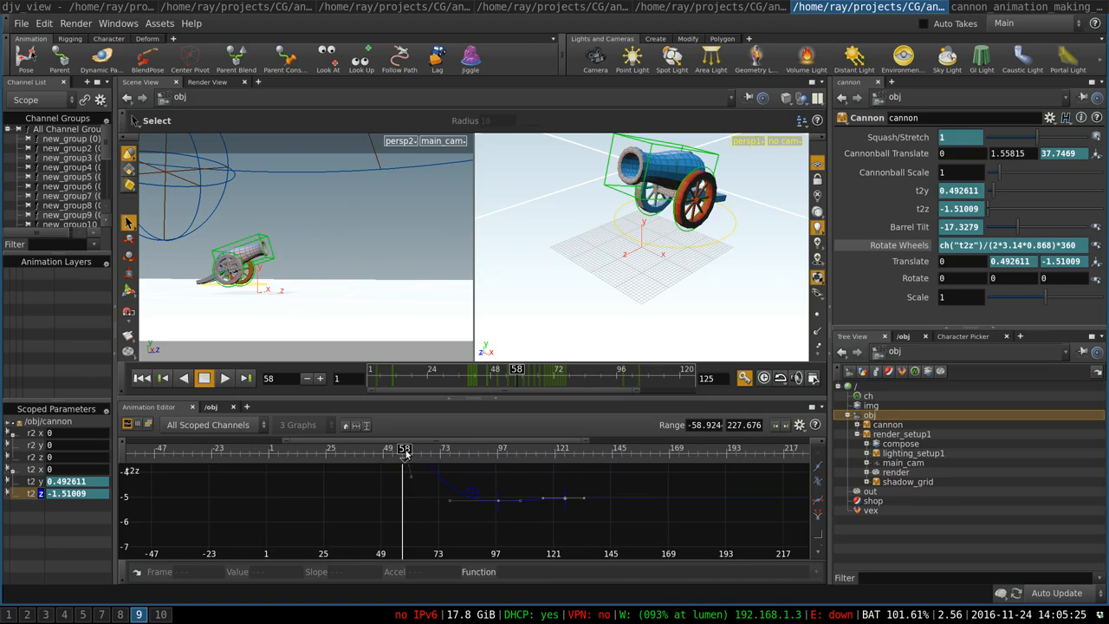
# Review the cannon's backward travel by scrubbing from frame 58 to 92, back to 45, and forward to 94.
pyautogui.moveTo(404, 454); pyautogui.dragTo(485, 456)
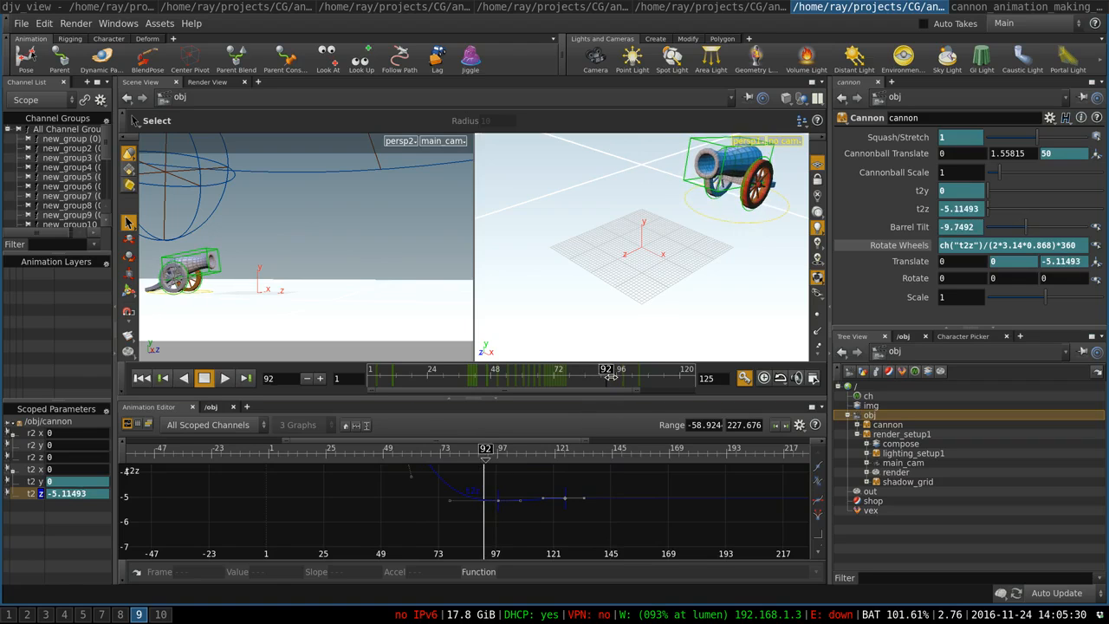
pyautogui.moveTo(611, 376)
pyautogui.mouseDown()
pyautogui.moveTo(640, 376)
pyautogui.moveTo(486, 387)
pyautogui.mouseUp()
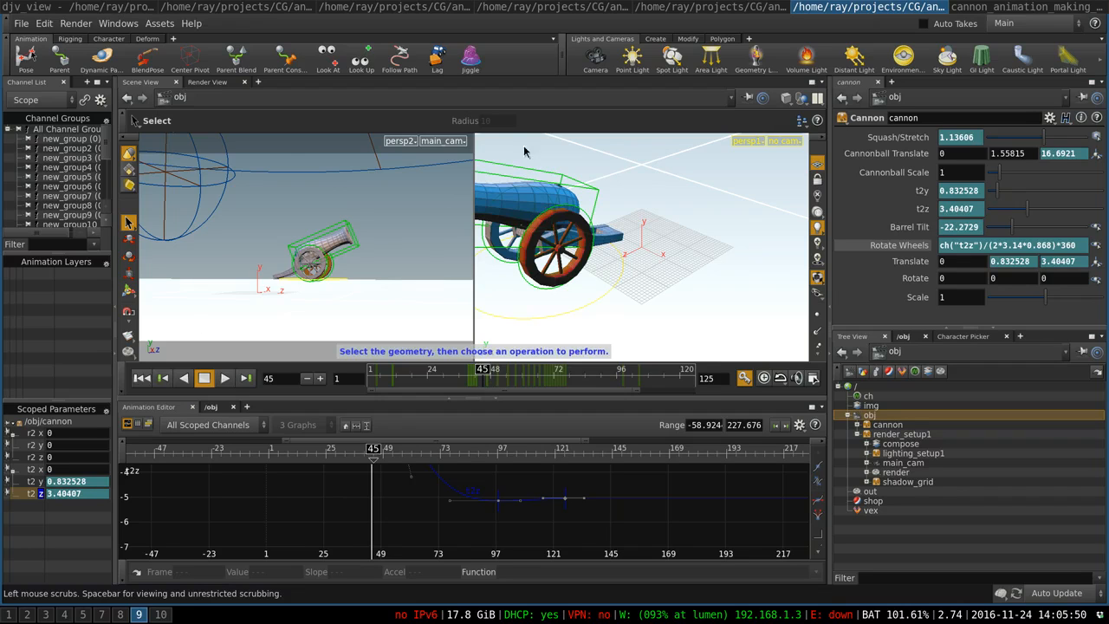
pyautogui.moveTo(483, 372); pyautogui.dragTo(611, 374)
# Examine the early section of the t2z curve before the shot, checking the cannon at frames 28 and 20.
pyautogui.moveTo(343, 507); pyautogui.dragTo(406, 544, button='middle')
pyautogui.scroll(-5, 384, 490)
pyautogui.scroll(6, 368, 506)
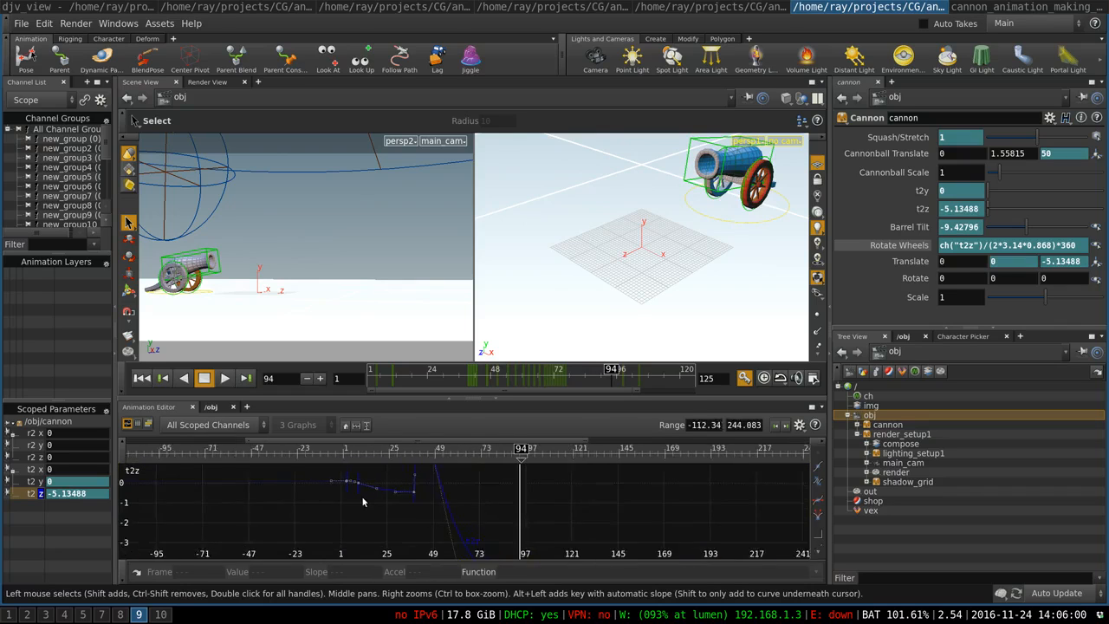
pyautogui.moveTo(353, 478); pyautogui.dragTo(361, 539, button='middle')
pyautogui.moveTo(372, 497); pyautogui.dragTo(357, 480, button='middle')
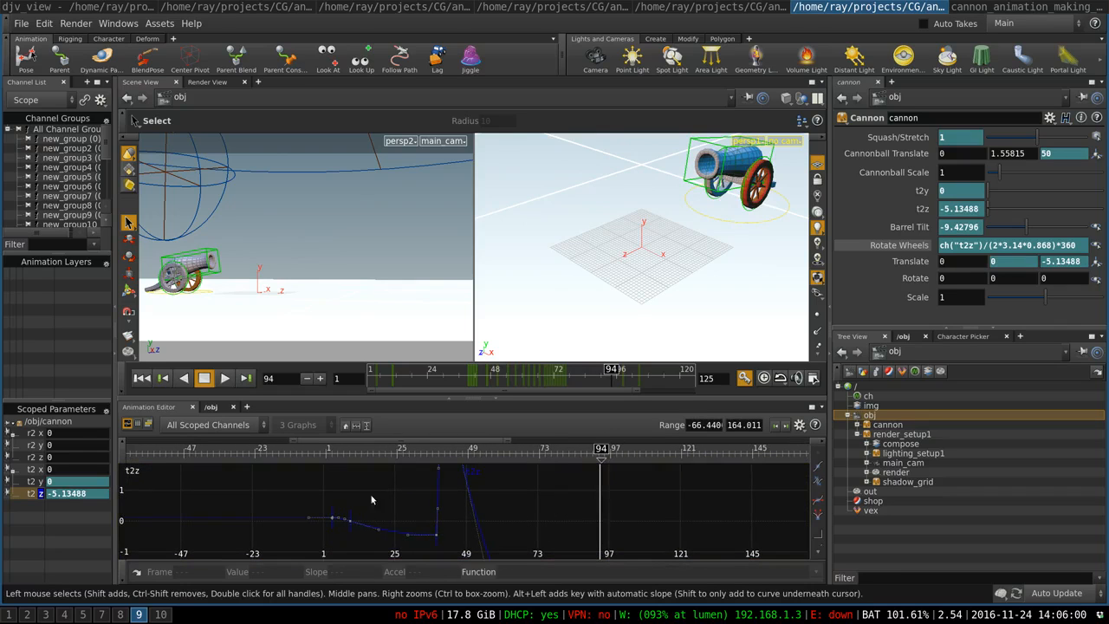
pyautogui.click(403, 455)
pyautogui.moveTo(403, 453)
pyautogui.mouseDown()
pyautogui.moveTo(330, 448)
pyautogui.moveTo(404, 449)
pyautogui.mouseUp()
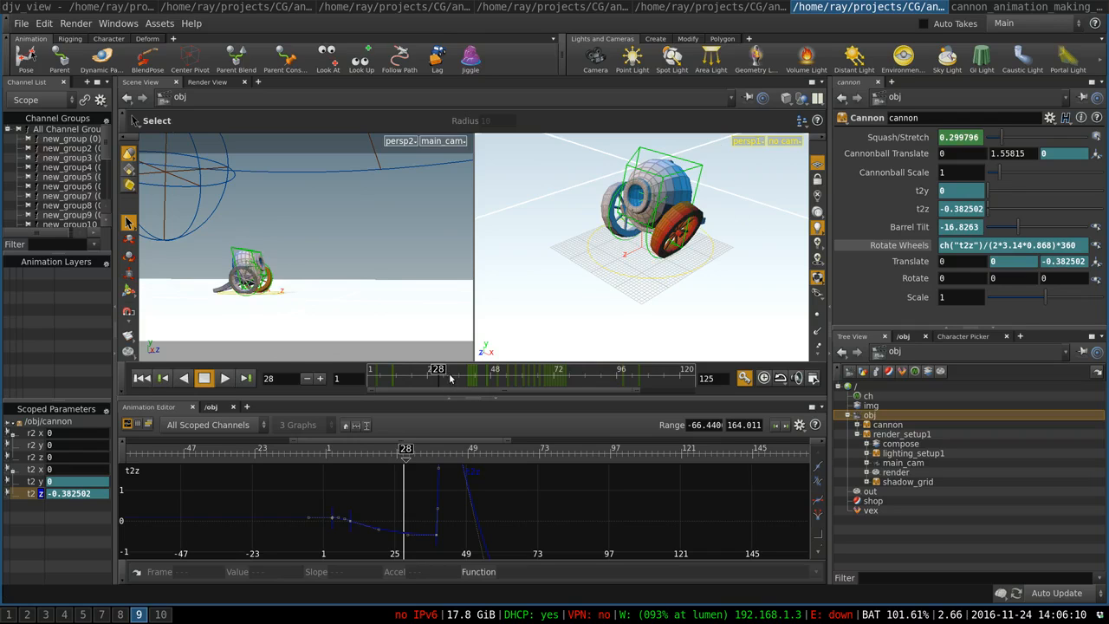
pyautogui.scroll(3, 402, 458)
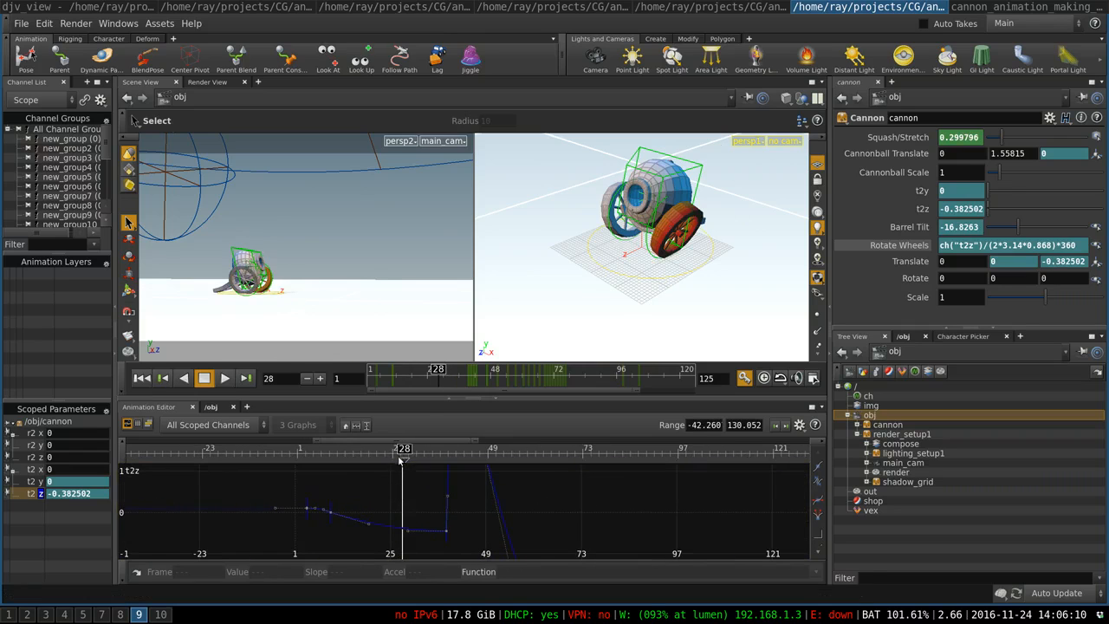
pyautogui.moveTo(404, 454); pyautogui.dragTo(373, 453)
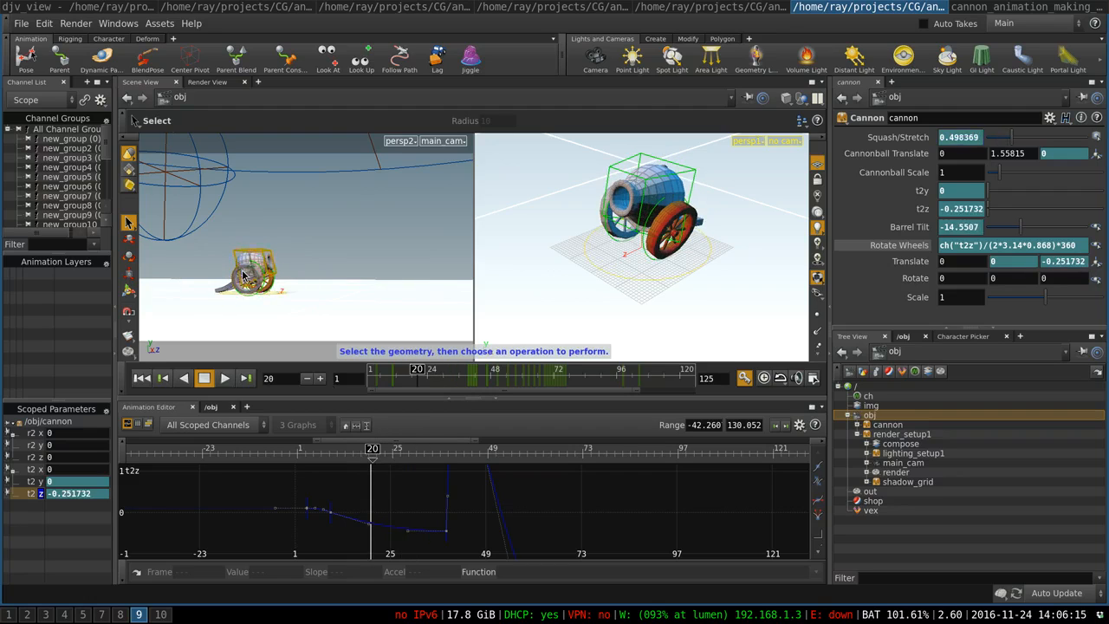
# Follow the t2z curve from frame 20 to 70 and examine its final settling between frames 97 and 107.
pyautogui.moveTo(373, 452); pyautogui.dragTo(575, 481)
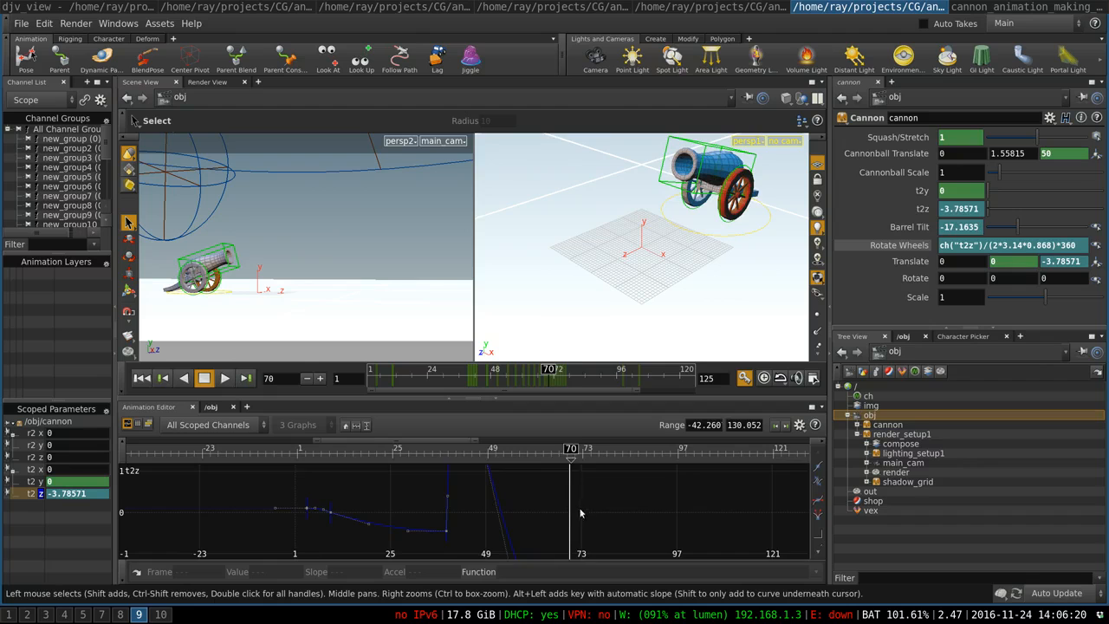
pyautogui.moveTo(580, 513); pyautogui.dragTo(352, 308, button='middle')
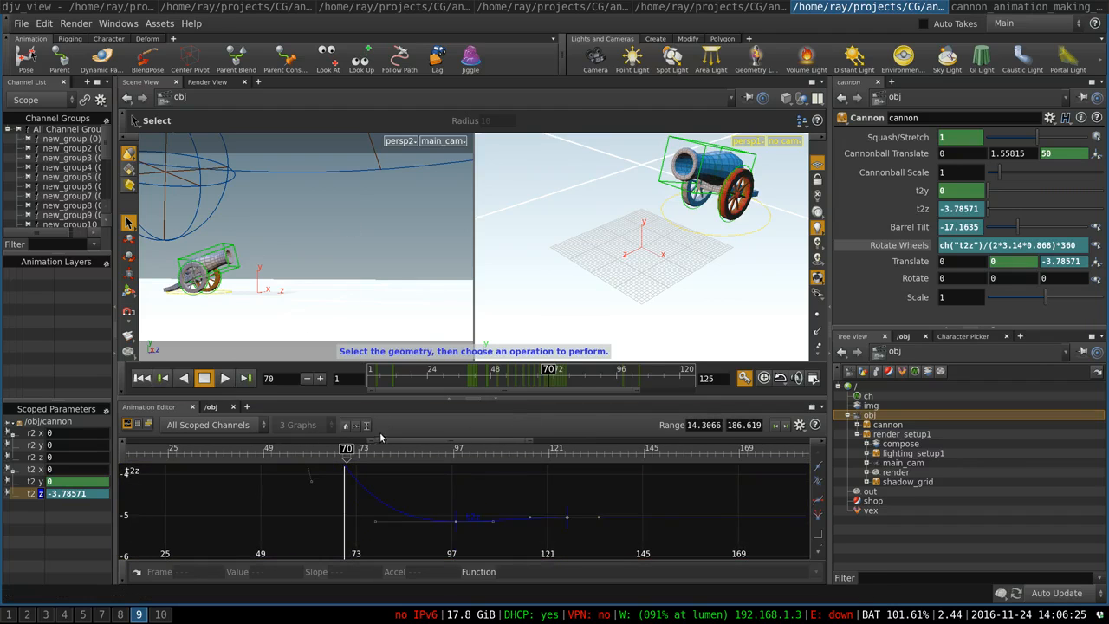
pyautogui.moveTo(555, 371); pyautogui.dragTo(625, 371)
pyautogui.scroll(2, 530, 507)
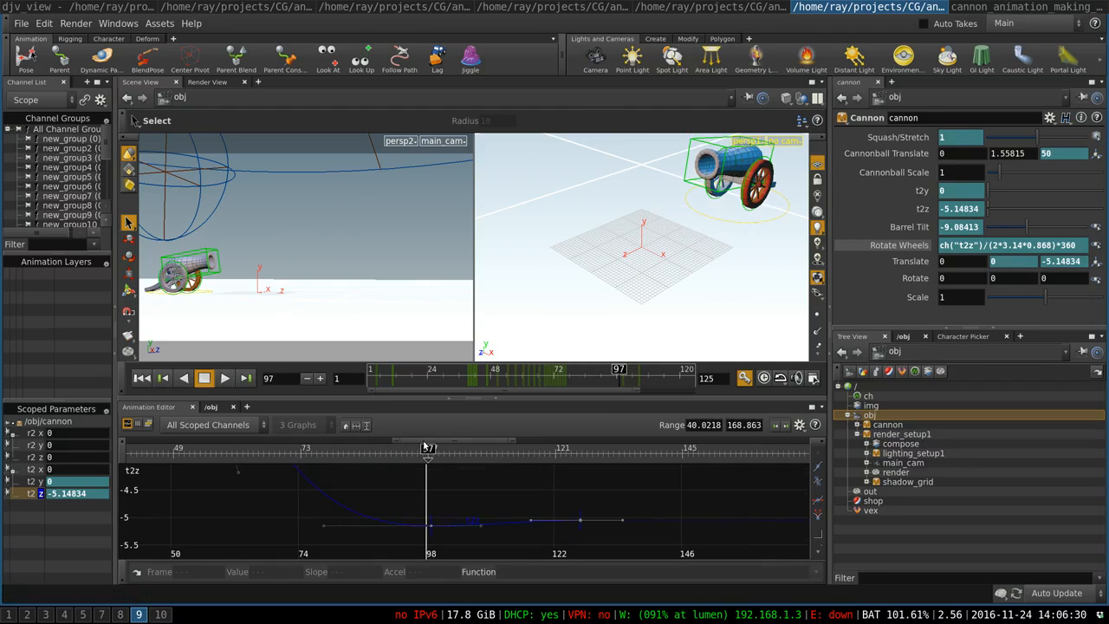
pyautogui.moveTo(429, 457); pyautogui.dragTo(479, 473)
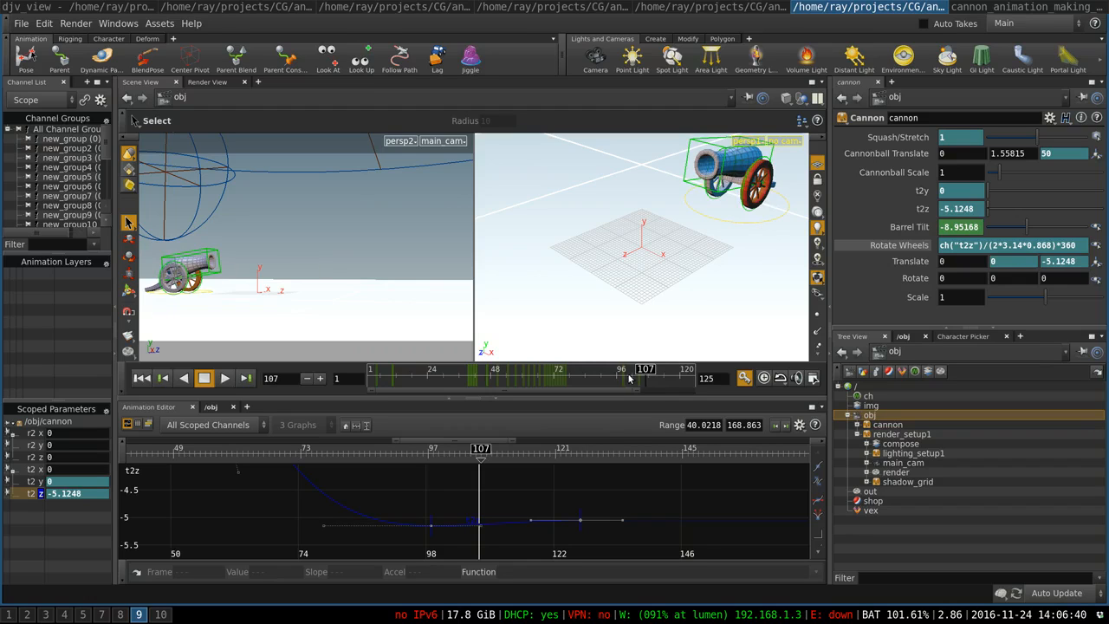
# Check the settling of the cannon's t2z motion by scrubbing to frames 121 and 125 and back to frame 39.
pyautogui.moveTo(647, 370); pyautogui.dragTo(683, 382)
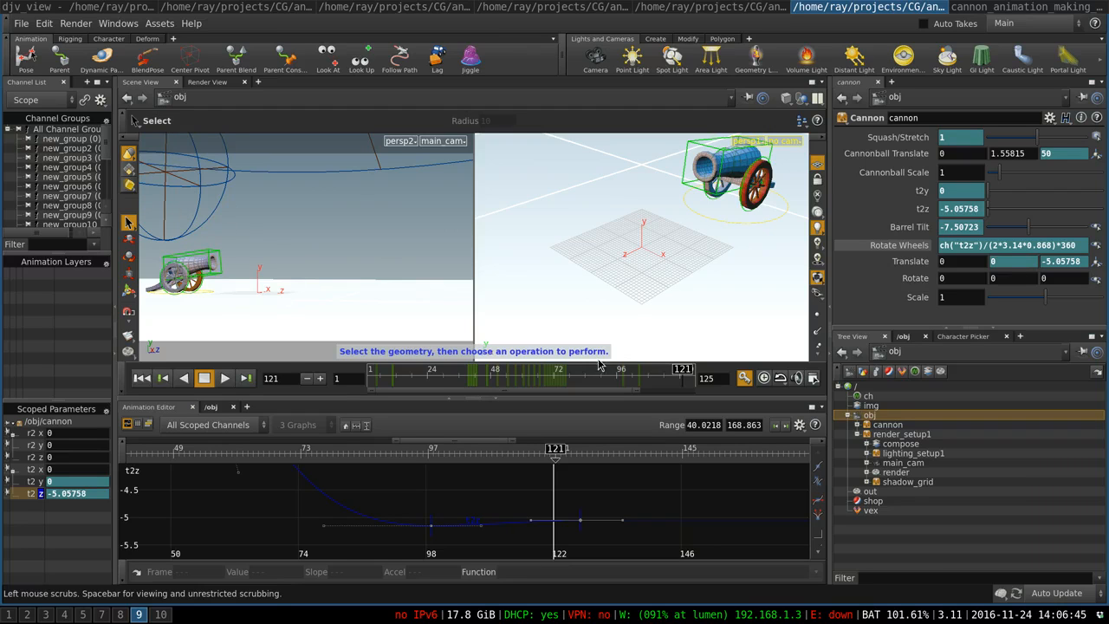
pyautogui.moveTo(690, 377)
pyautogui.mouseDown()
pyautogui.moveTo(599, 371)
pyautogui.moveTo(691, 369)
pyautogui.mouseUp()
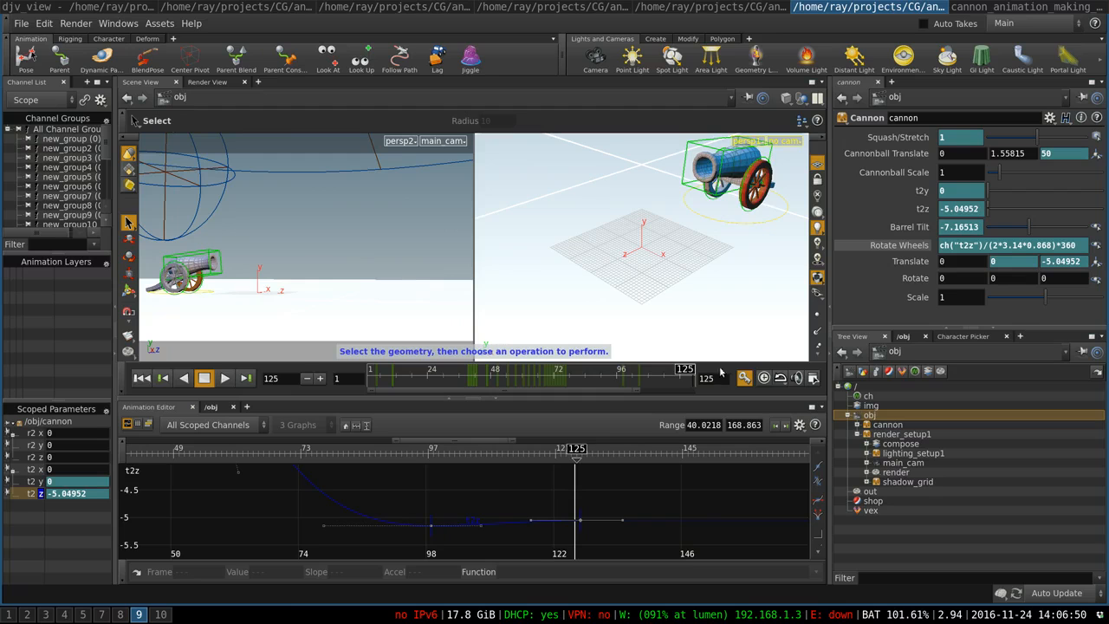
pyautogui.moveTo(693, 374); pyautogui.dragTo(460, 399)
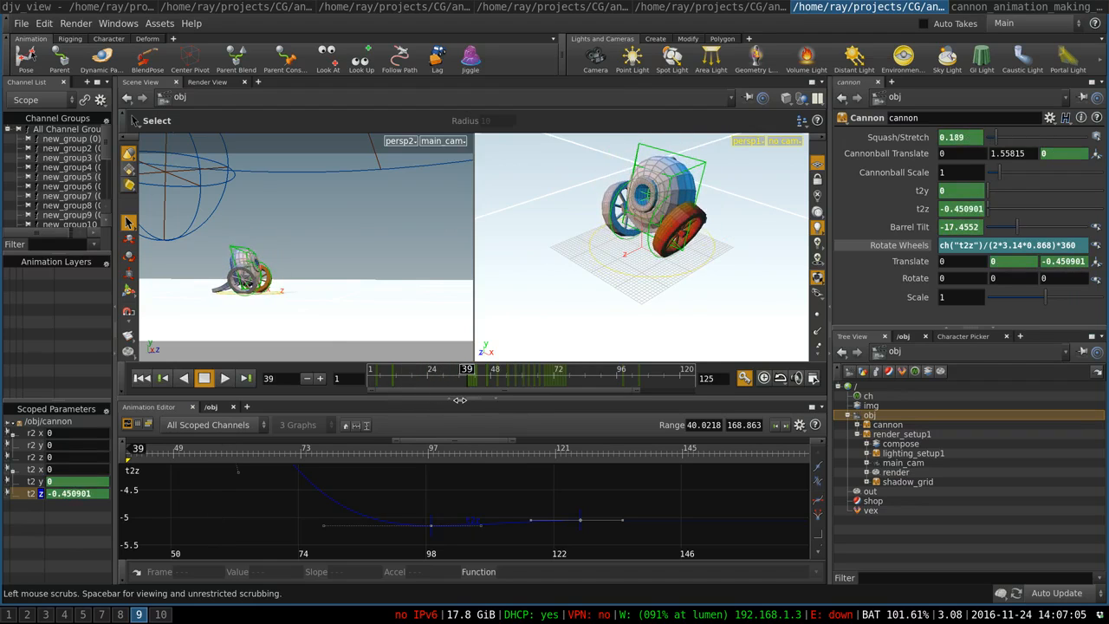
# Select the cannon's wheel control, scrub from frame 39 to 82, and widen the parameter pane to examine the Rotate Wheels expression.
pyautogui.click(266, 279)
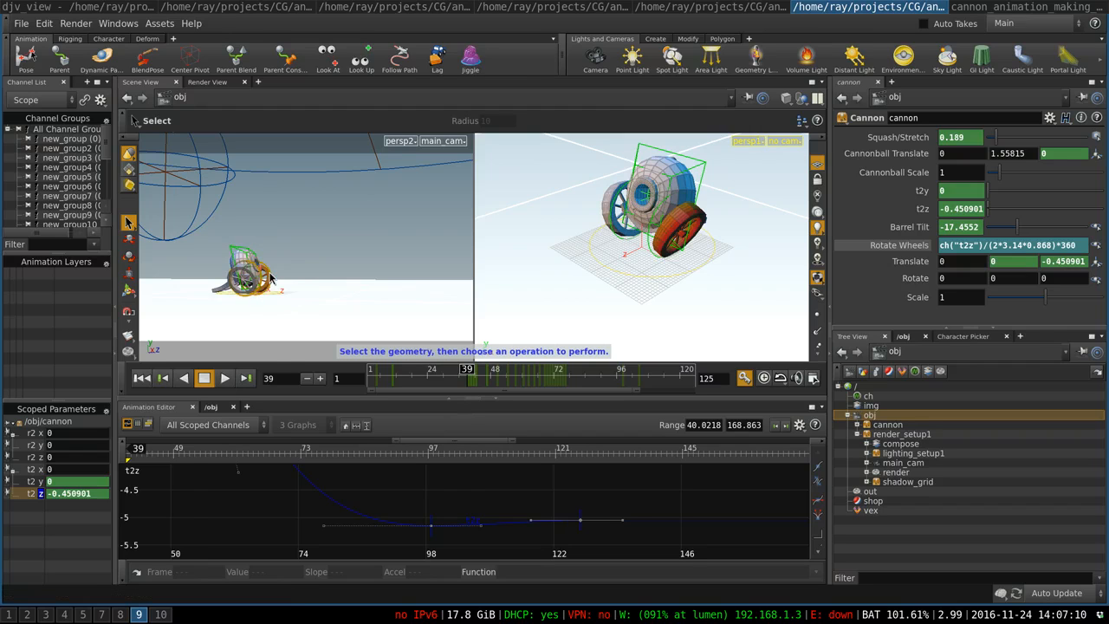
pyautogui.moveTo(470, 374); pyautogui.dragTo(588, 374)
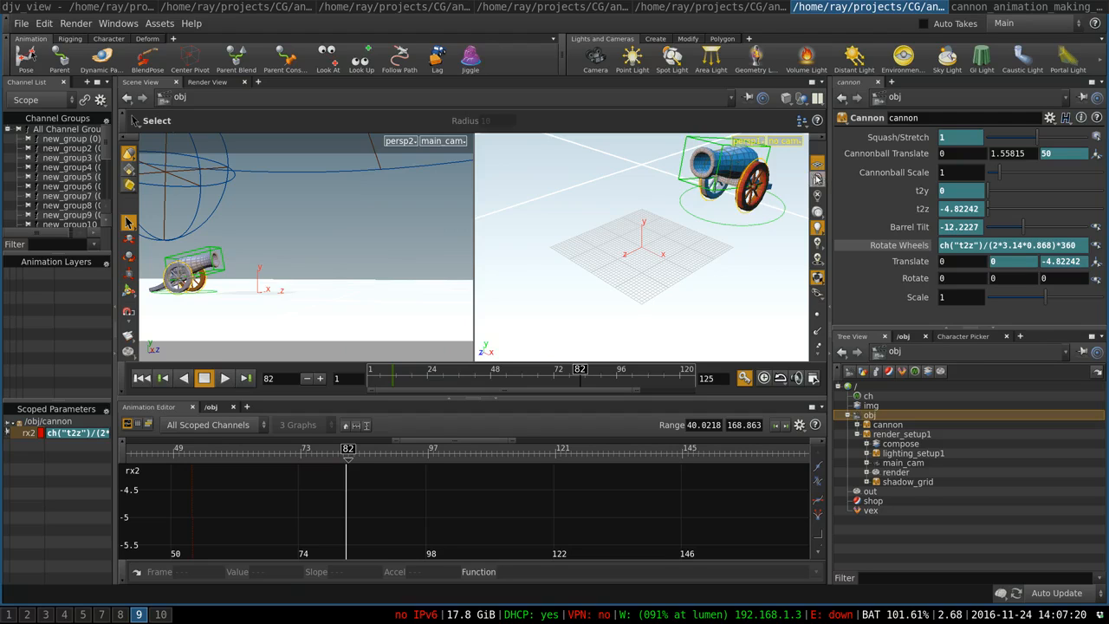
pyautogui.moveTo(829, 177); pyautogui.dragTo(756, 186)
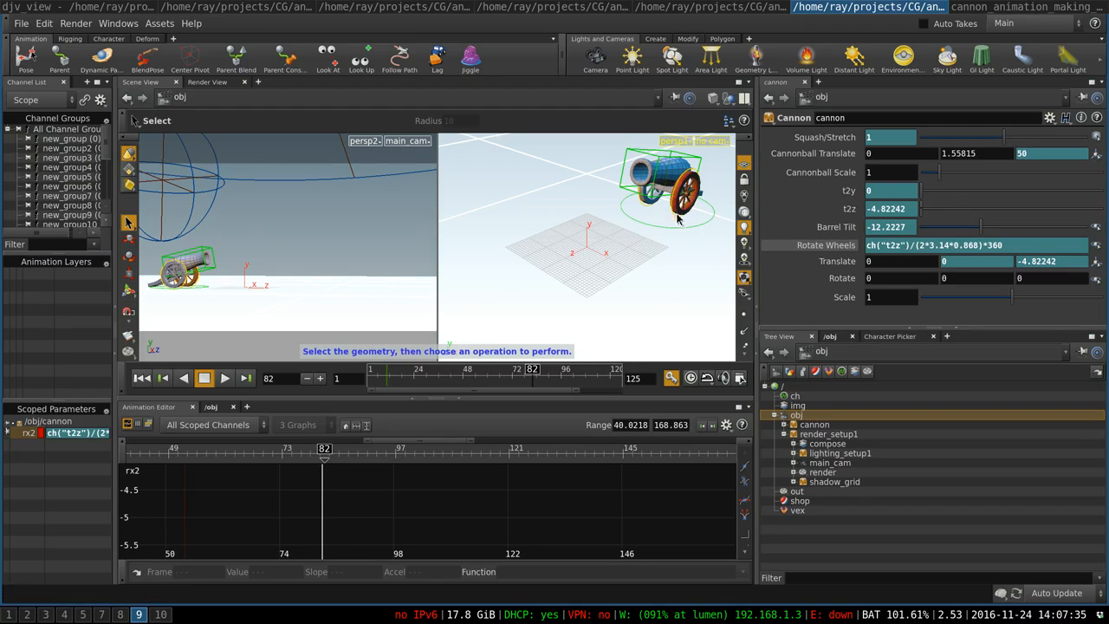
# Try moving the cannon by the control ring around its base with the Move tool, and undo the move.
pyautogui.moveTo(678, 219)
pyautogui.keyDown('alt'); pyautogui.mouseDown()
pyautogui.moveTo(619, 226)
pyautogui.moveTo(676, 240)
pyautogui.mouseUp(); pyautogui.keyUp('alt')
pyautogui.keyDown('alt'); pyautogui.moveTo(624, 258); pyautogui.dragTo(526, 293, button='middle'); pyautogui.keyUp('alt')
pyautogui.keyDown('alt'); pyautogui.moveTo(526, 293); pyautogui.dragTo(640, 261, button='right'); pyautogui.keyUp('alt')
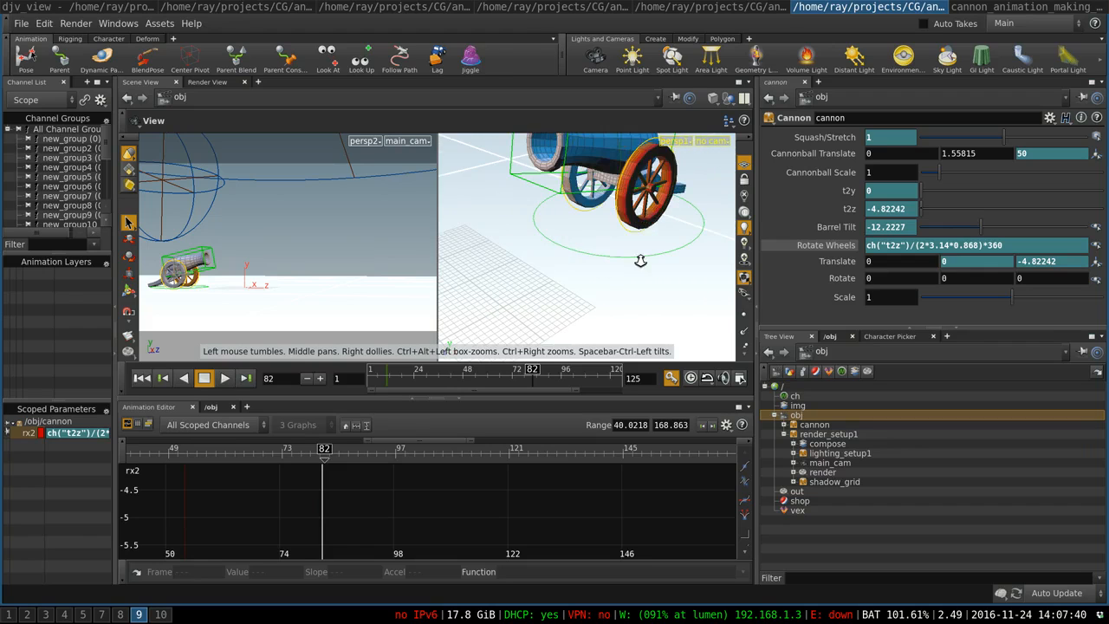
pyautogui.keyDown('alt'); pyautogui.moveTo(701, 220); pyautogui.dragTo(503, 281, button='right'); pyautogui.keyUp('alt')
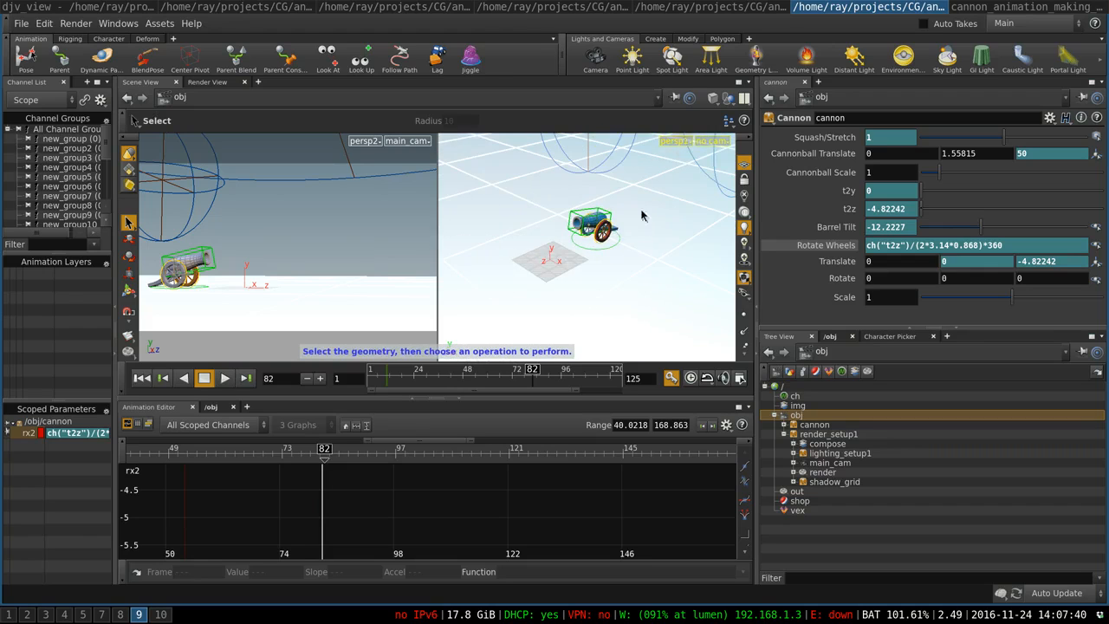
pyautogui.click(595, 251)
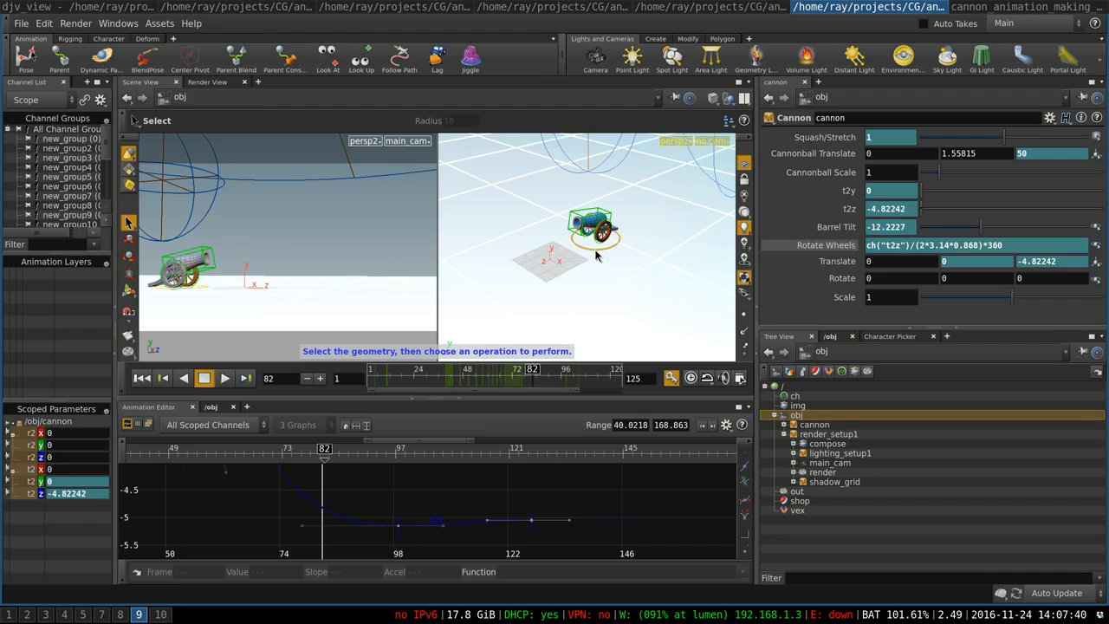
pyautogui.keyDown('alt'); pyautogui.moveTo(584, 248); pyautogui.dragTo(715, 225, button='right'); pyautogui.keyUp('alt')
pyautogui.keyDown('alt'); pyautogui.moveTo(714, 225); pyautogui.dragTo(553, 254); pyautogui.keyUp('alt')
pyautogui.press('t')
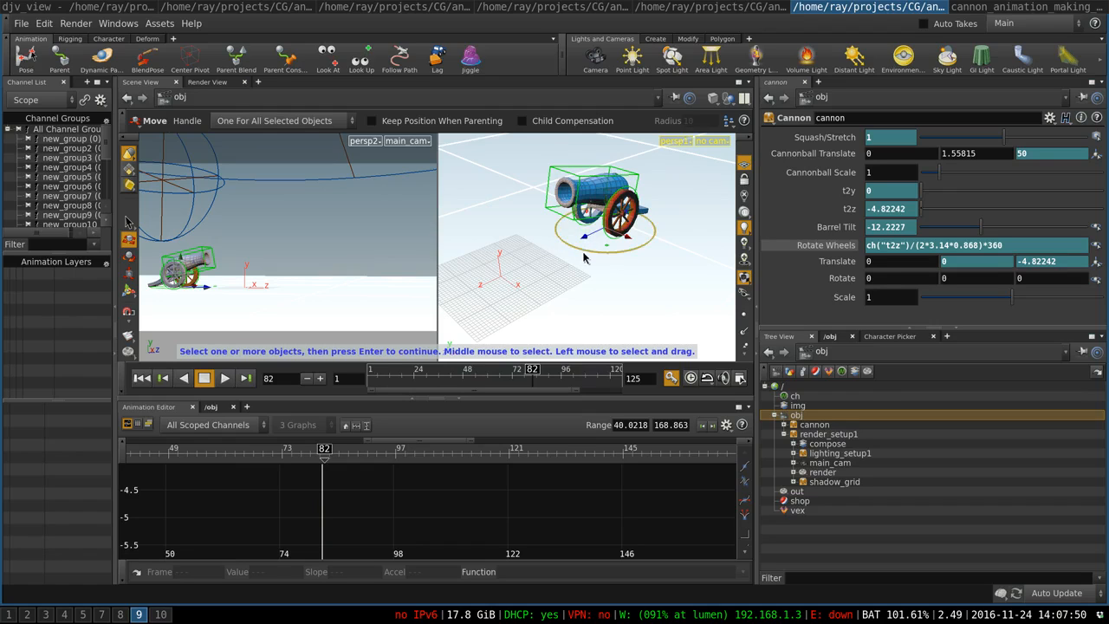
pyautogui.press('Return')
pyautogui.moveTo(589, 240); pyautogui.dragTo(667, 307)
pyautogui.hotkey('ctrl', 'z')
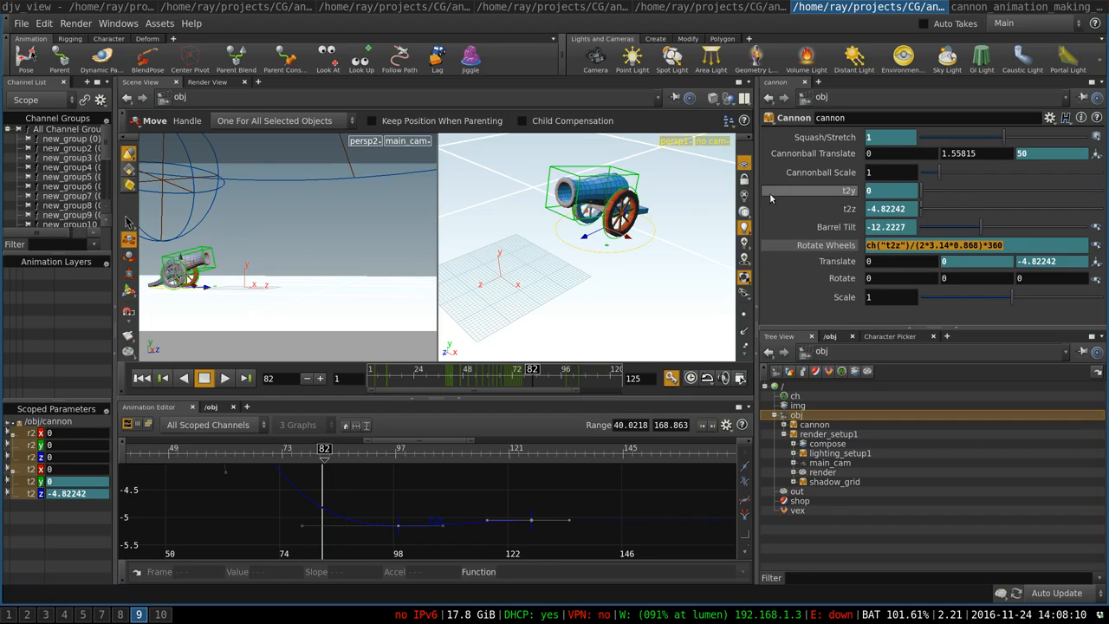
# Widen the parameter pane further and examine the (2*3.14*0.868) term in the Rotate Wheels expression.
pyautogui.moveTo(755, 206); pyautogui.dragTo(464, 214)
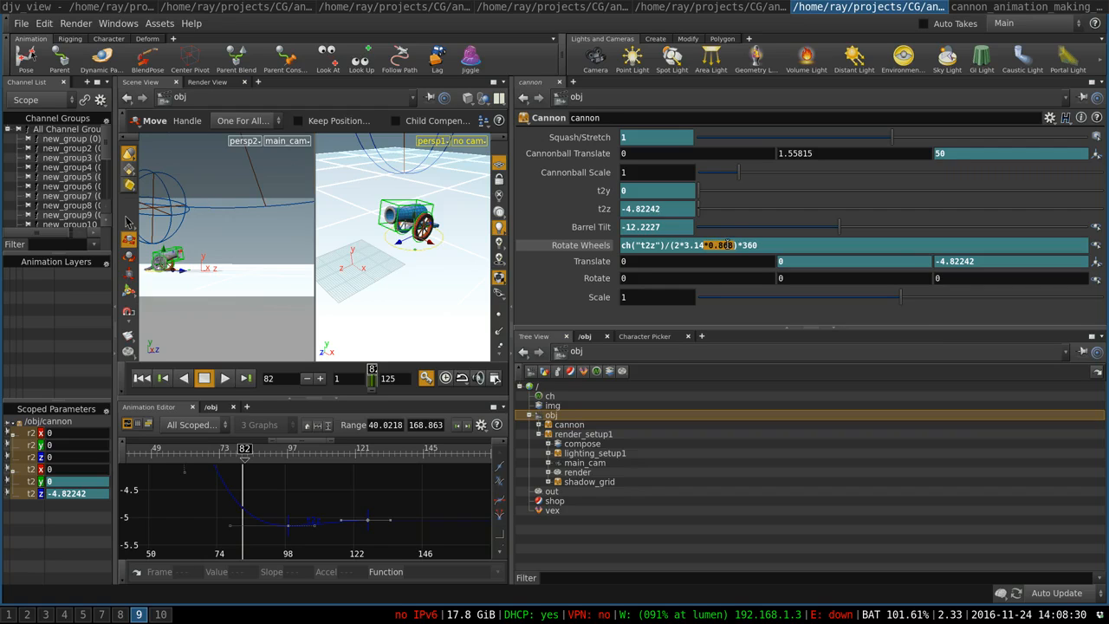
pyautogui.moveTo(681, 245); pyautogui.dragTo(704, 250)
pyautogui.moveTo(674, 246); pyautogui.dragTo(737, 245)
pyautogui.click(679, 245)
pyautogui.moveTo(670, 246); pyautogui.dragTo(739, 245)
pyautogui.click(523, 263)
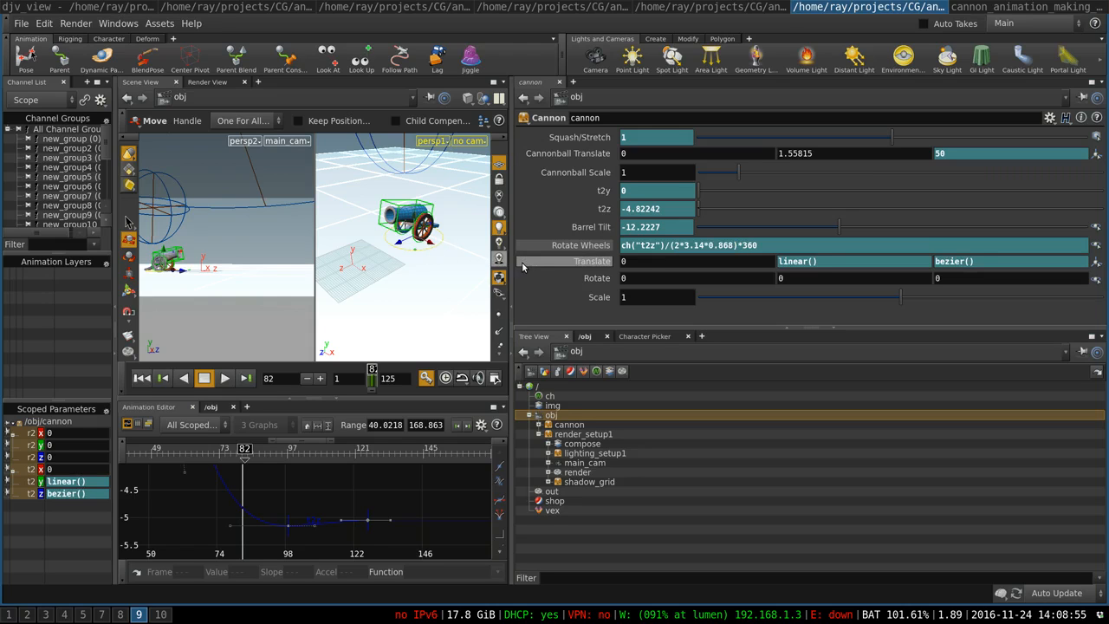
# View the cannon's wheel up close and compare it with the (2*3.14*0.868) and *360 terms of the Rotate Wheels expression.
pyautogui.press('Escape')
pyautogui.scroll(5, 361, 259)
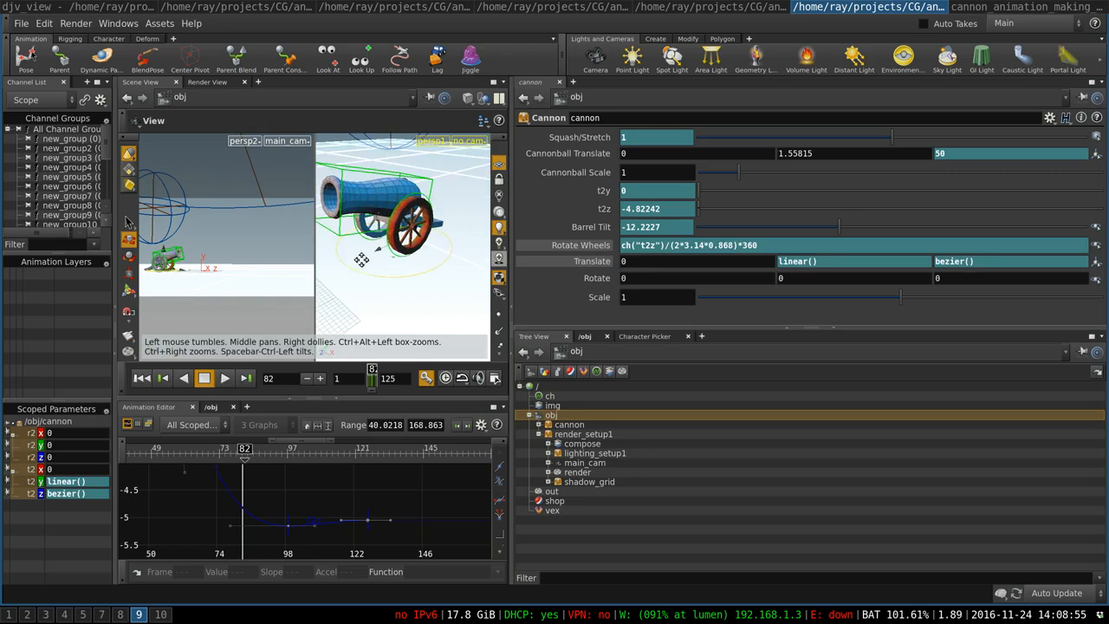
pyautogui.scroll(3, 361, 259)
pyautogui.press('t')
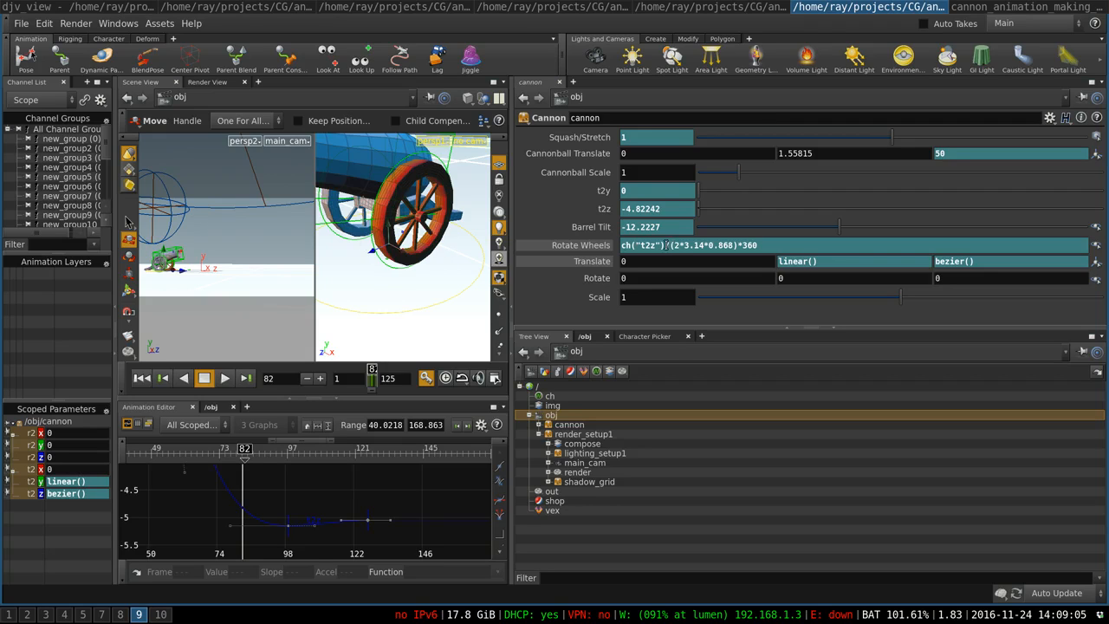
pyautogui.moveTo(670, 245); pyautogui.dragTo(738, 246)
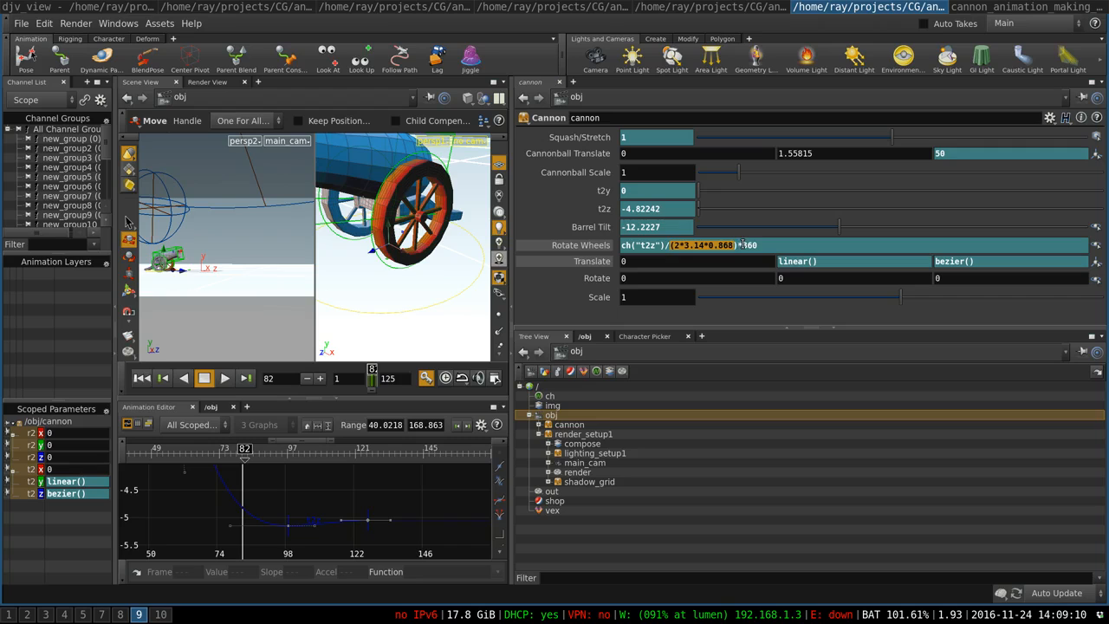
pyautogui.moveTo(738, 245); pyautogui.dragTo(766, 245)
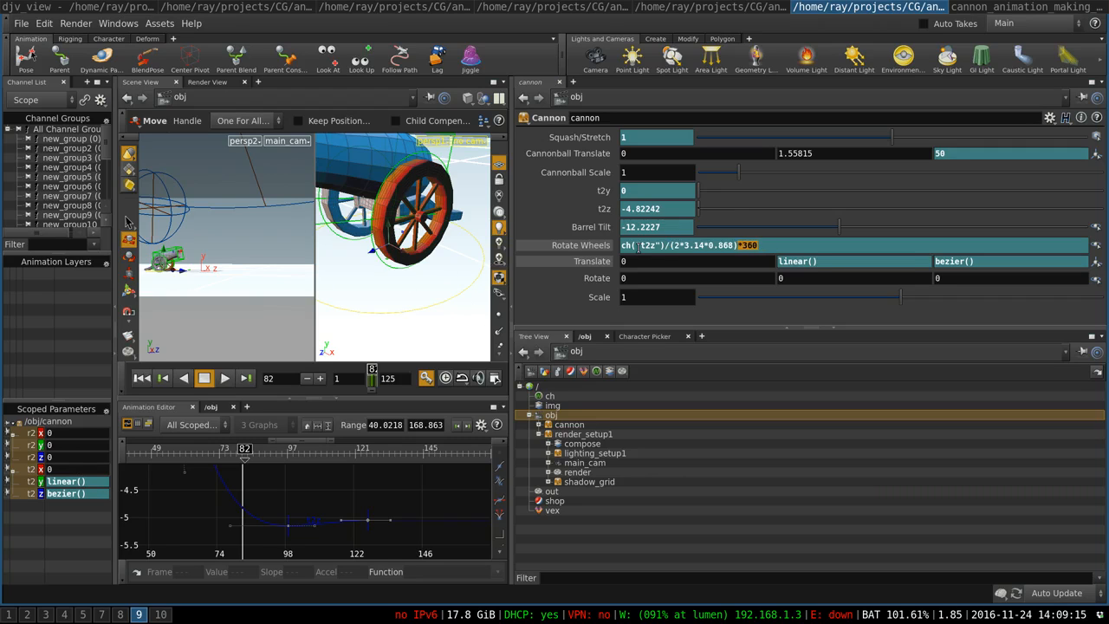
# Examine the parameter copy and paste-reference commands for Cannonball Translate Z and Rotate Wheels, and the ch("t2z") reference in the expression.
pyautogui.click(956, 154)
pyautogui.moveTo(956, 154); pyautogui.dragTo(932, 153)
pyautogui.rightClick(959, 153)
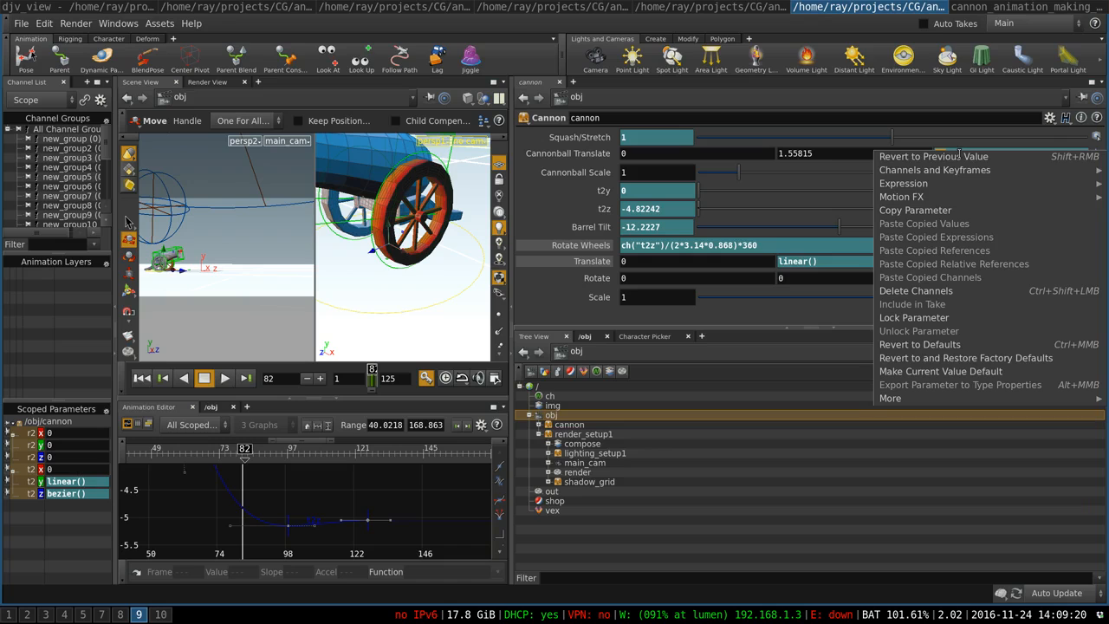
pyautogui.click(652, 247)
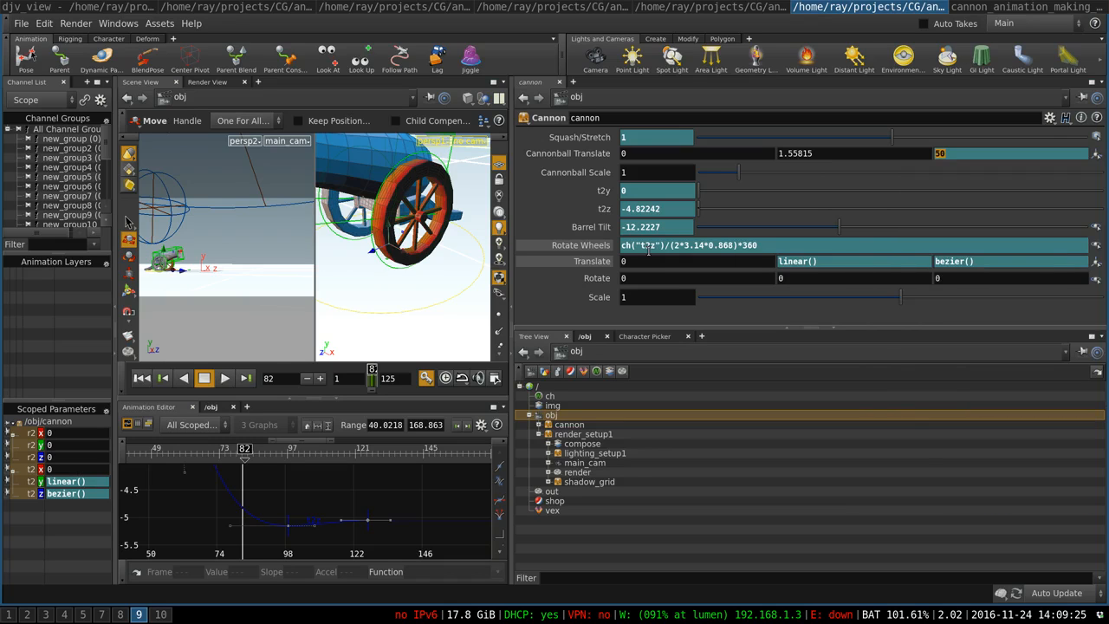
pyautogui.rightClick(639, 248)
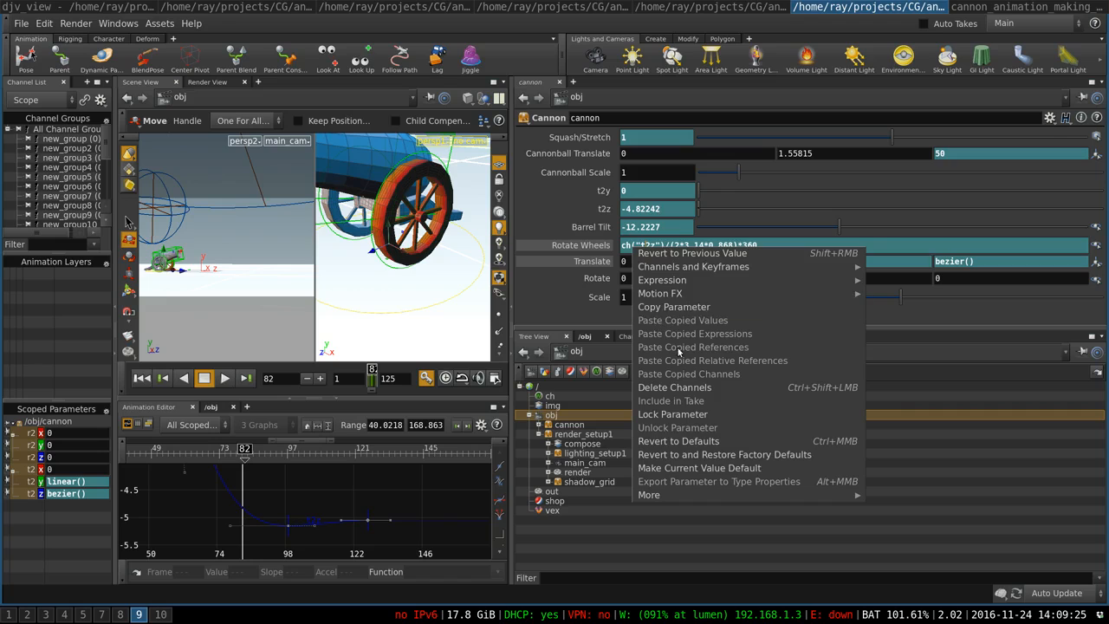
pyautogui.click(659, 246)
pyautogui.moveTo(666, 247); pyautogui.dragTo(594, 244)
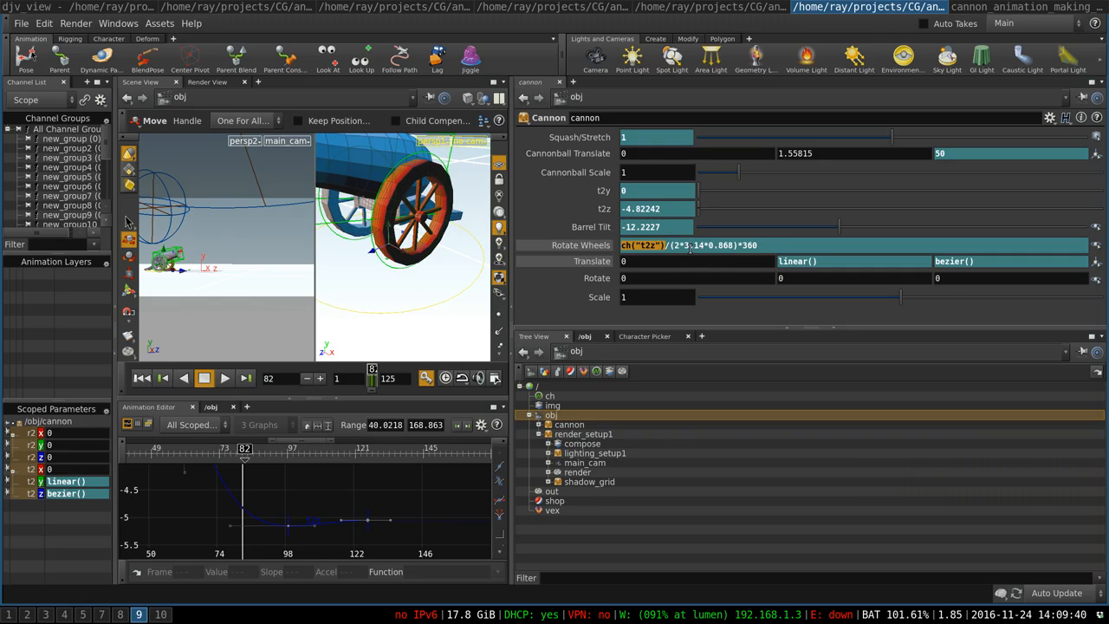
pyautogui.click(763, 249)
# Clear the control selection and turn the perspective view to a distant, low side view of the cannon.
pyautogui.click(427, 312)
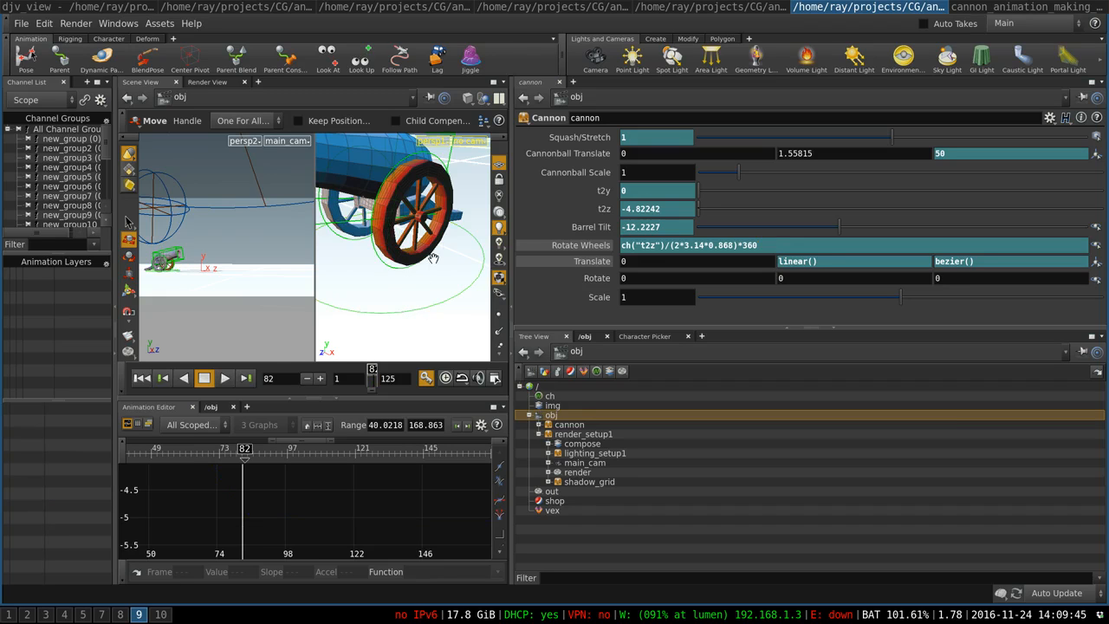
pyautogui.keyDown('alt'); pyautogui.moveTo(431, 257); pyautogui.dragTo(316, 292, button='right'); pyautogui.keyUp('alt')
pyautogui.keyDown('alt'); pyautogui.moveTo(370, 284); pyautogui.dragTo(438, 272); pyautogui.keyUp('alt')
pyautogui.keyDown('alt'); pyautogui.moveTo(438, 272); pyautogui.dragTo(399, 277, button='right'); pyautogui.keyUp('alt')
pyautogui.keyDown('alt'); pyautogui.moveTo(398, 278); pyautogui.dragTo(424, 297); pyautogui.keyUp('alt')
pyautogui.keyDown('alt'); pyautogui.moveTo(433, 280); pyautogui.dragTo(373, 284, button='right'); pyautogui.keyUp('alt')
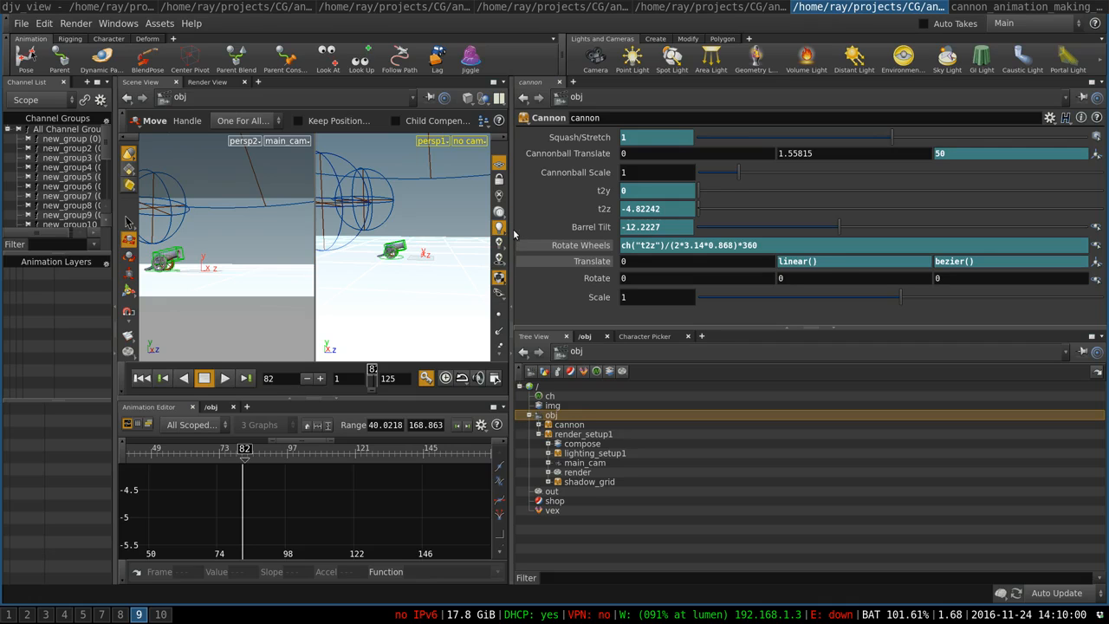
# Narrow the parameter pane to give the two viewports more width.
pyautogui.moveTo(513, 220); pyautogui.dragTo(526, 221)
pyautogui.moveTo(633, 227); pyautogui.dragTo(787, 227)
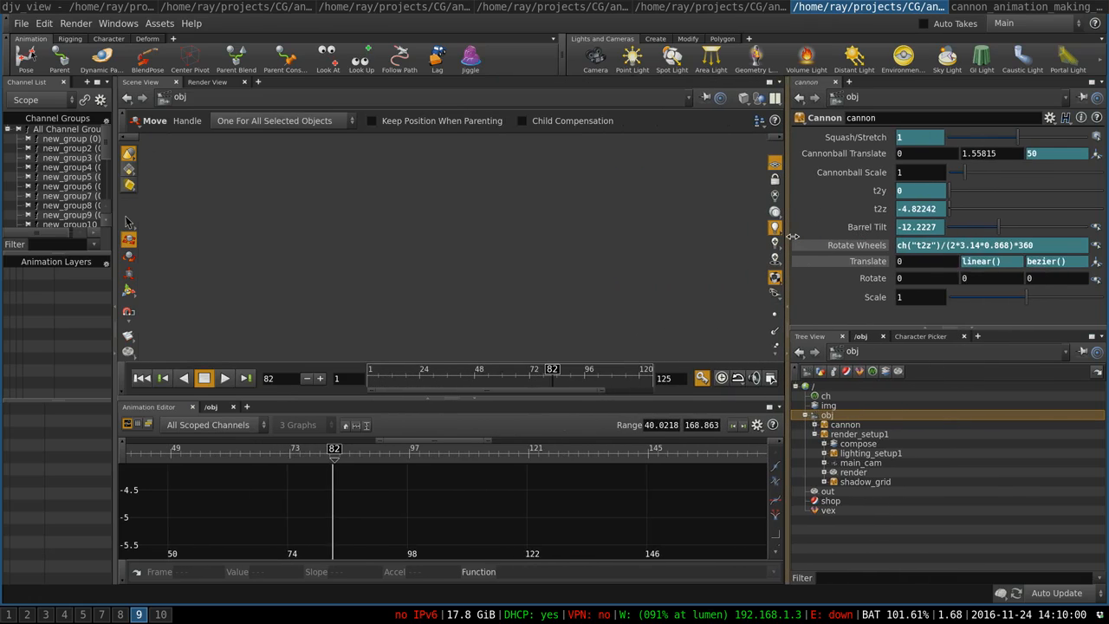
pyautogui.press('space')
pyautogui.moveTo(576, 229); pyautogui.dragTo(598, 215)
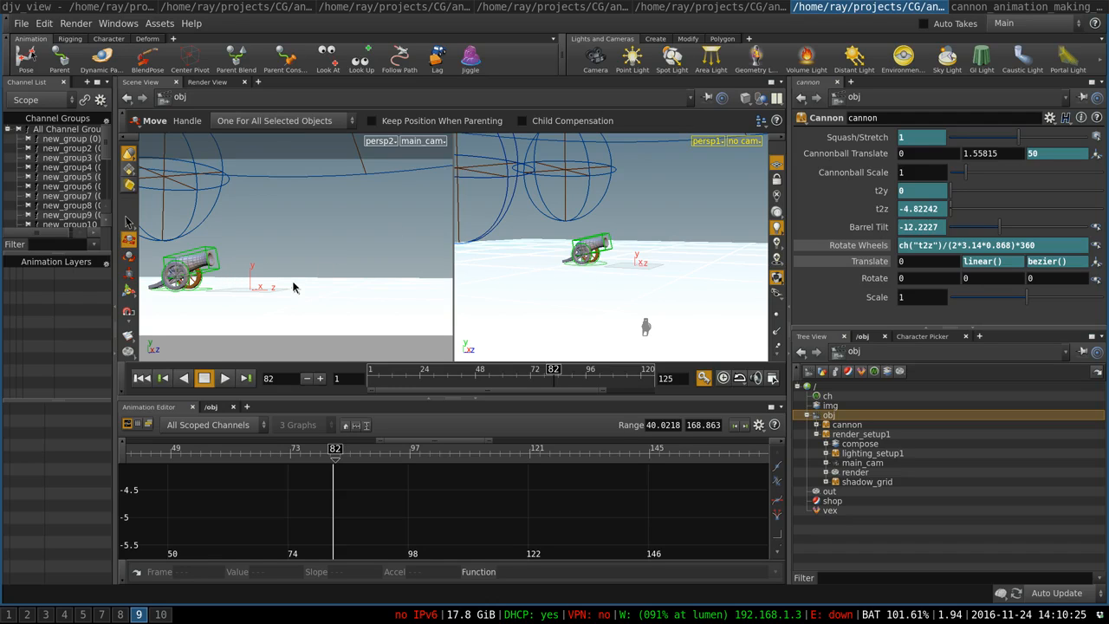
# Review the rendered cannon shot in djv_view by scrubbing through frames 40, 107, 47, 42 and 1, and return to Houdini.
pyautogui.click(78, 6)
pyautogui.moveTo(260, 572)
pyautogui.mouseDown()
pyautogui.moveTo(400, 574)
pyautogui.moveTo(208, 575)
pyautogui.moveTo(437, 586)
pyautogui.mouseUp()
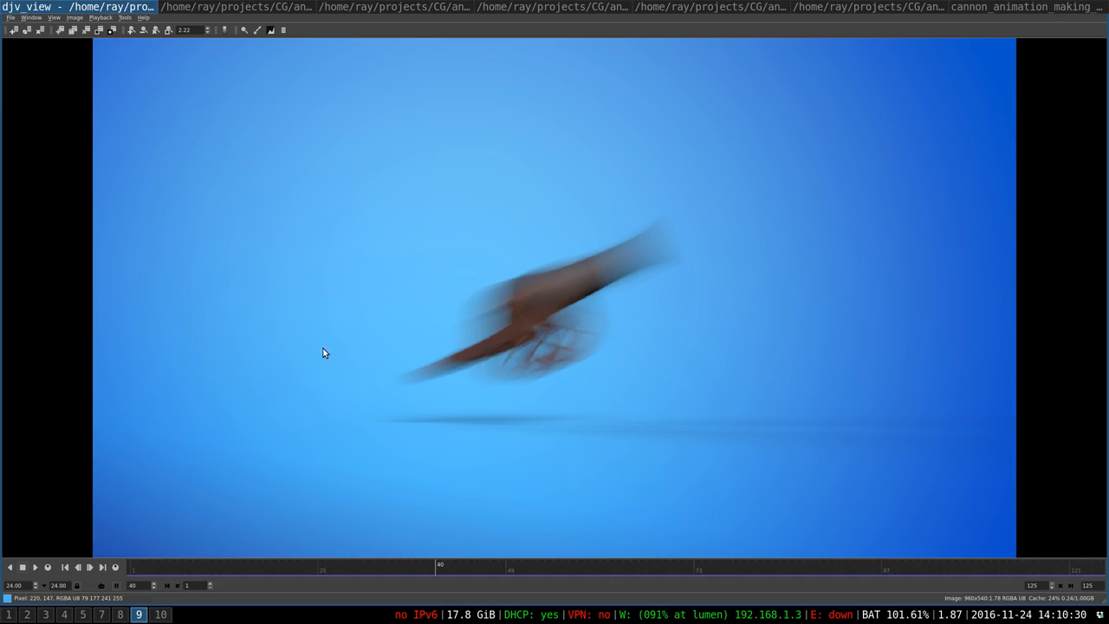
pyautogui.moveTo(448, 567)
pyautogui.mouseDown()
pyautogui.moveTo(437, 576)
pyautogui.moveTo(538, 563)
pyautogui.moveTo(797, 564)
pyautogui.moveTo(971, 538)
pyautogui.moveTo(982, 548)
pyautogui.moveTo(165, 587)
pyautogui.moveTo(731, 546)
pyautogui.moveTo(638, 547)
pyautogui.moveTo(963, 545)
pyautogui.mouseUp()
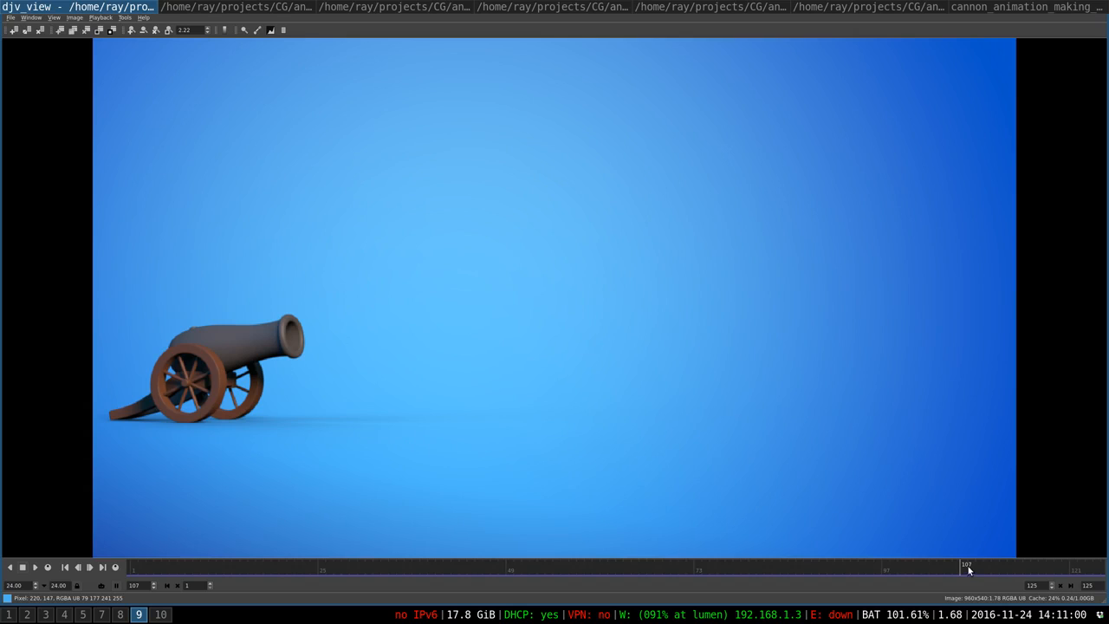
pyautogui.moveTo(968, 566)
pyautogui.mouseDown()
pyautogui.moveTo(199, 586)
pyautogui.moveTo(639, 596)
pyautogui.moveTo(493, 598)
pyautogui.mouseUp()
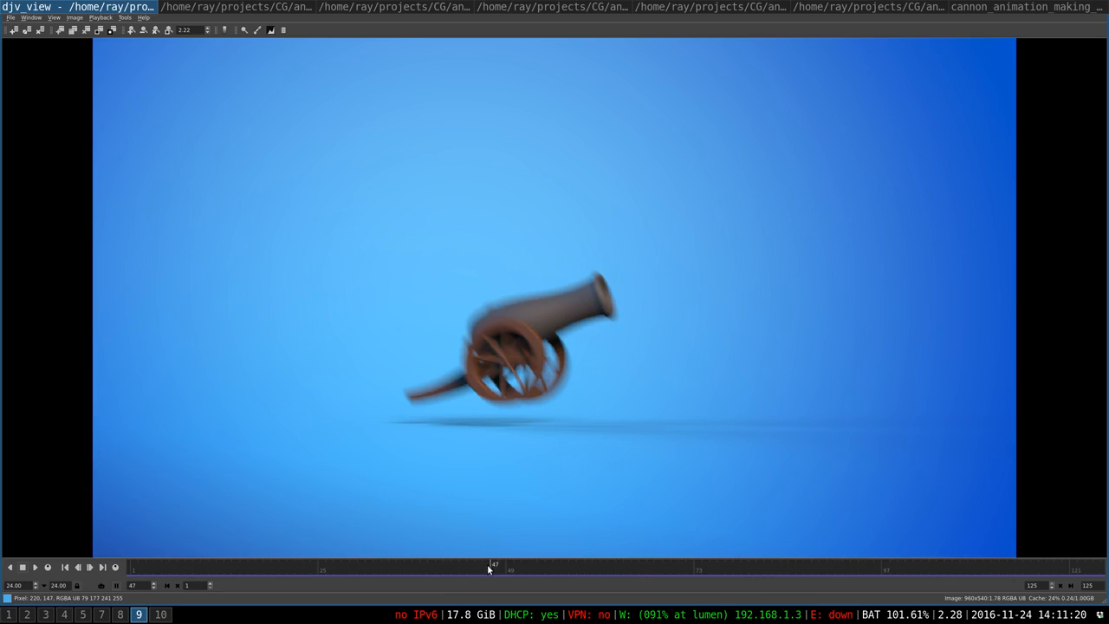
pyautogui.moveTo(489, 566); pyautogui.dragTo(451, 565)
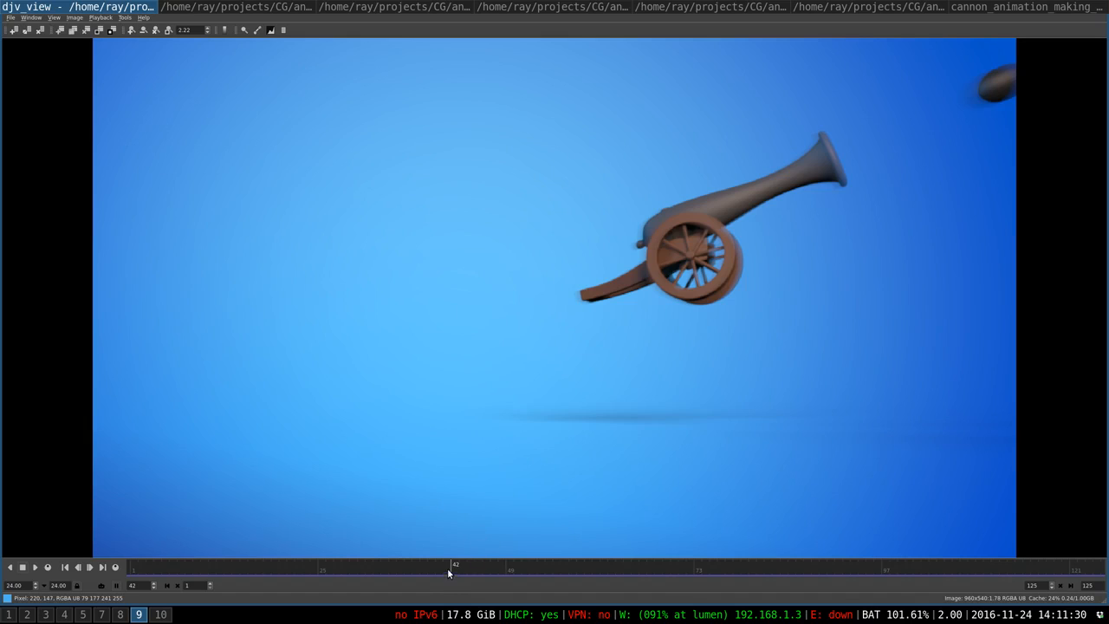
pyautogui.moveTo(447, 569); pyautogui.dragTo(11, 559)
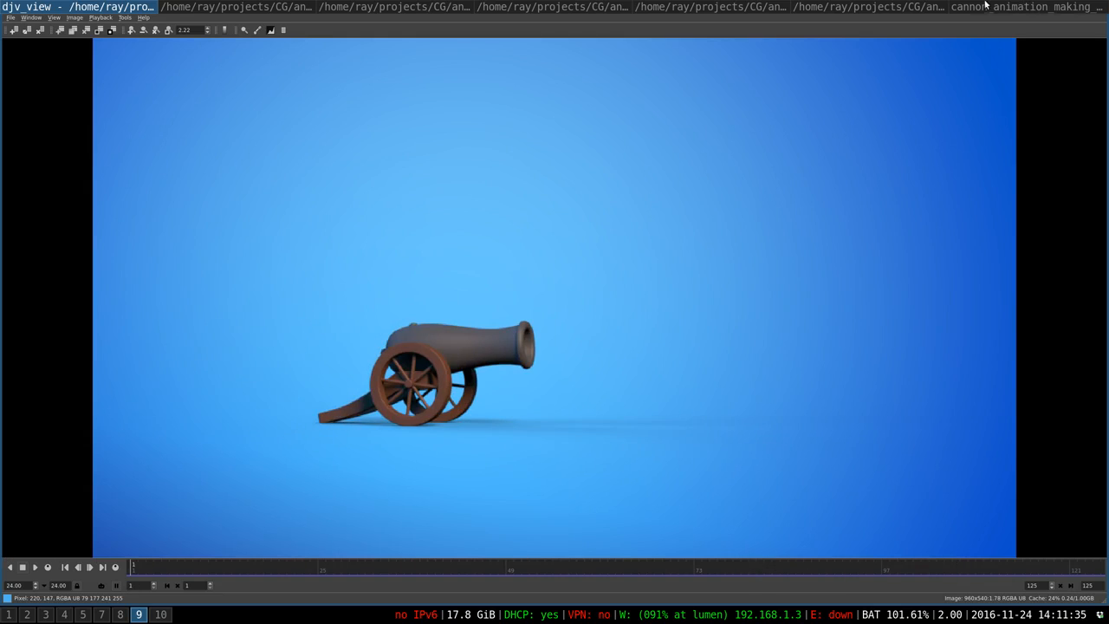
pyautogui.click(935, 5)
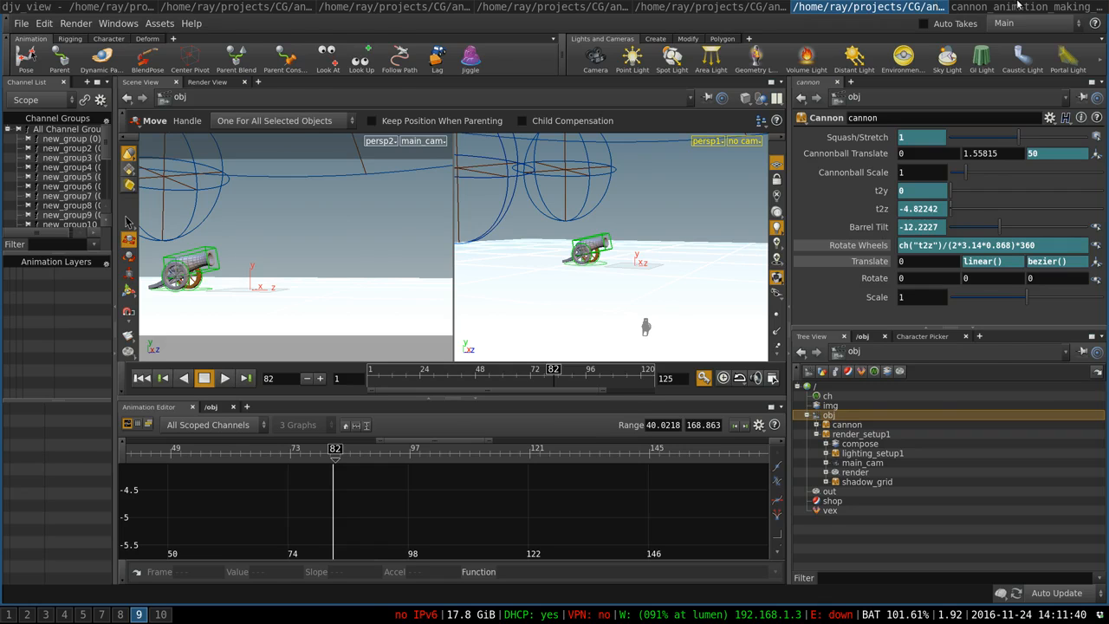
pyautogui.click(1019, 6)
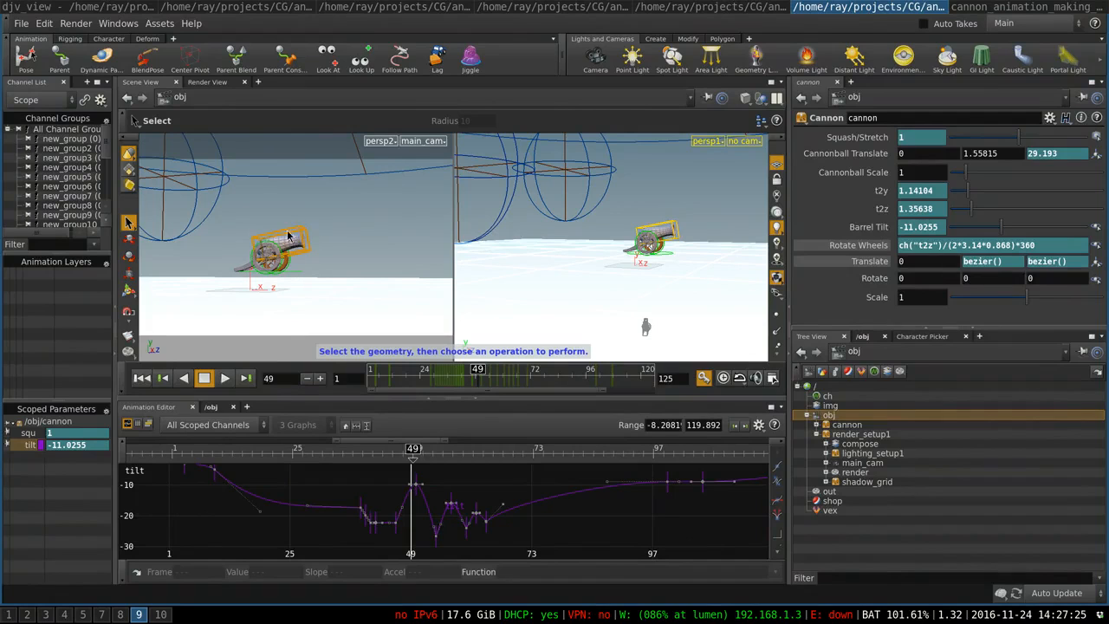
# Try rotating the cannon's barrel control at frame 49, and undo the rotation.
pyautogui.press('r')
pyautogui.moveTo(299, 242)
pyautogui.mouseDown()
pyautogui.moveTo(301, 204)
pyautogui.moveTo(305, 227)
pyautogui.mouseUp()
pyautogui.hotkey('ctrl', 'z')
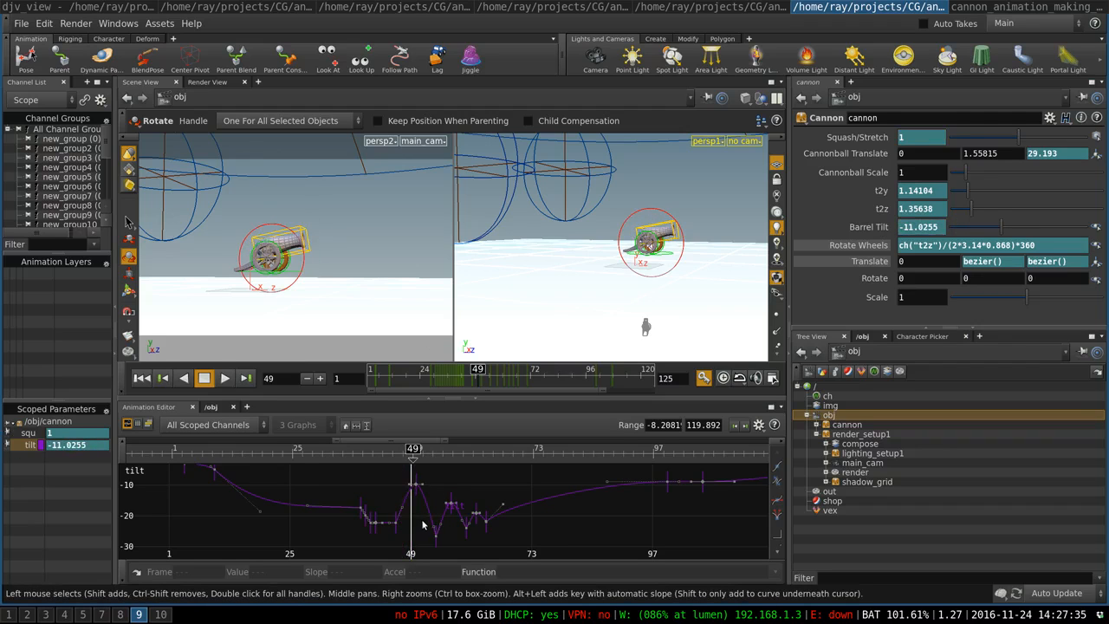
# Widen the tilt curve view to show more frames and limit the playbar range to frames 25 through 121.
pyautogui.moveTo(427, 522); pyautogui.dragTo(474, 535, button='right')
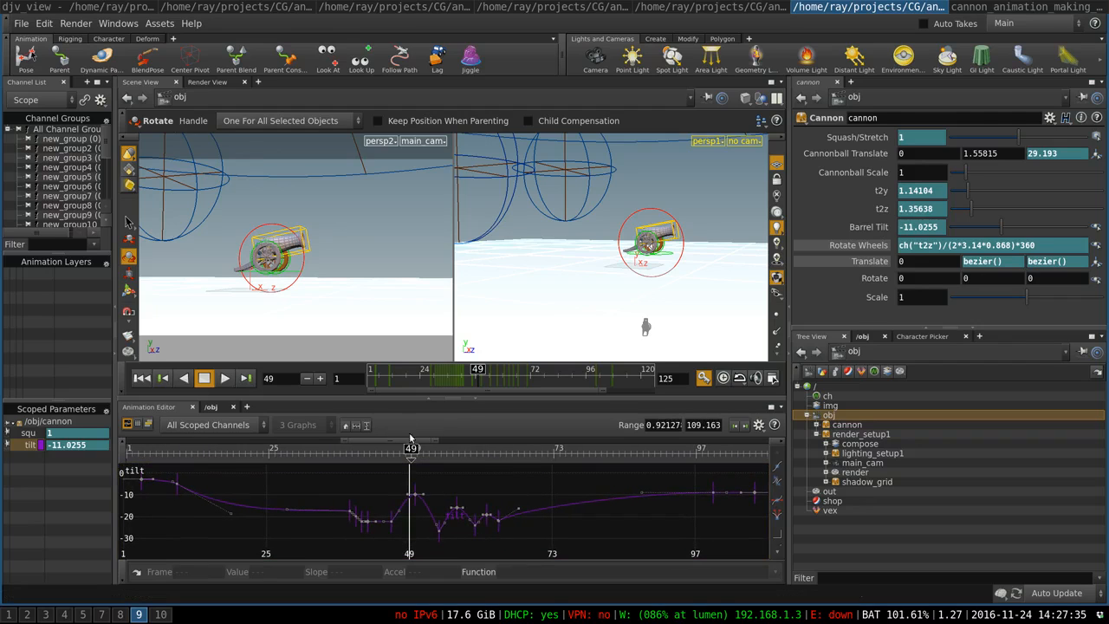
pyautogui.moveTo(375, 391); pyautogui.dragTo(426, 390)
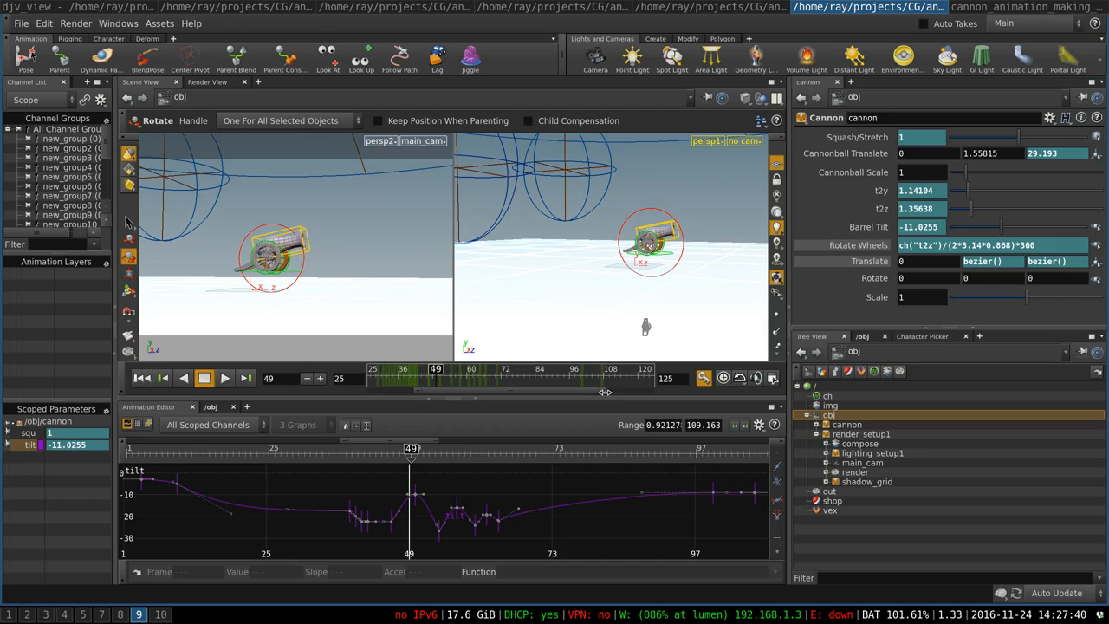
pyautogui.moveTo(603, 392); pyautogui.dragTo(583, 392)
# Try rotating the cannon's barrel control at frame 50, and undo the rotation.
pyautogui.moveTo(431, 369)
pyautogui.mouseDown()
pyautogui.moveTo(475, 370)
pyautogui.moveTo(450, 378)
pyautogui.mouseUp()
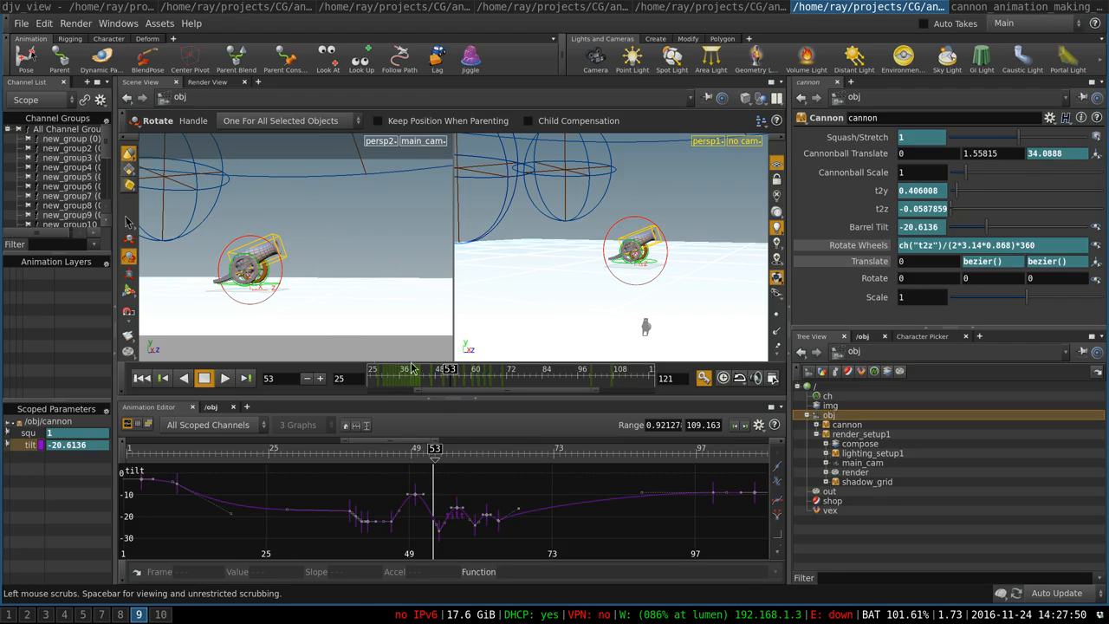
pyautogui.moveTo(434, 449)
pyautogui.mouseDown()
pyautogui.moveTo(396, 449)
pyautogui.moveTo(416, 456)
pyautogui.mouseUp()
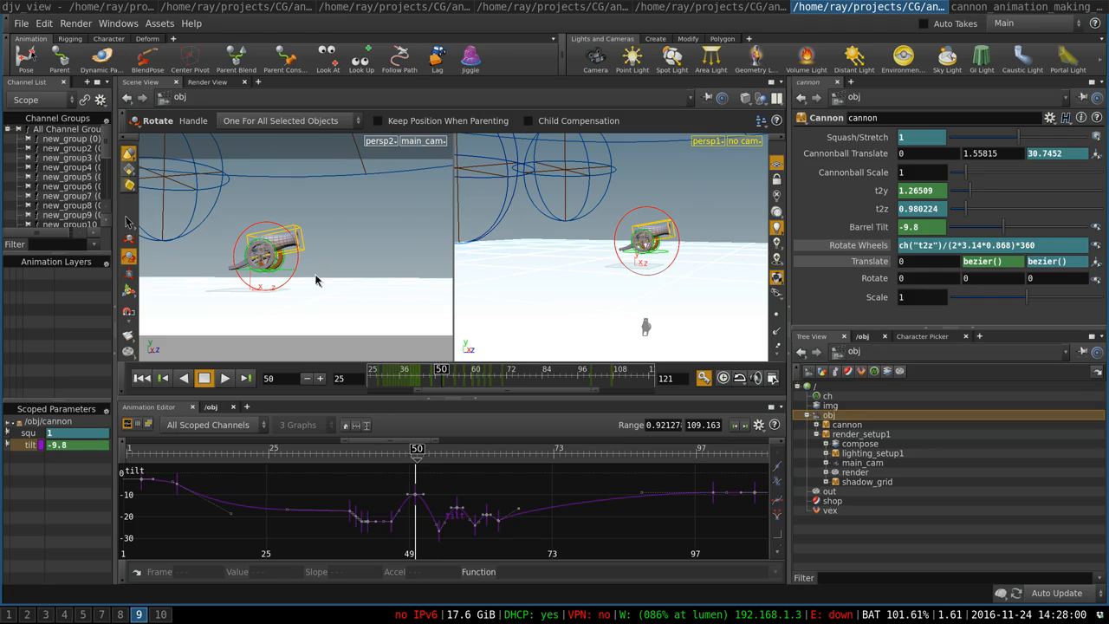
pyautogui.moveTo(297, 239); pyautogui.dragTo(294, 248)
pyautogui.hotkey('ctrl', 'z')
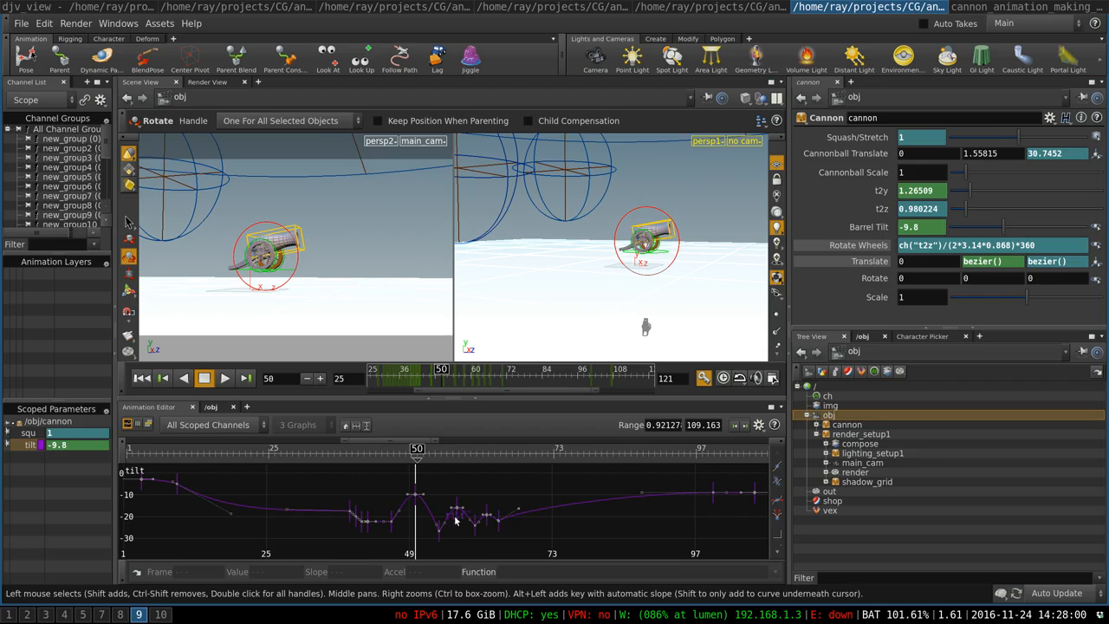
# Raise the barrel tilt key at frame 50 to about -7 and check the cannon's pose at frames 52, 54 and 57.
pyautogui.moveTo(413, 501); pyautogui.dragTo(413, 491)
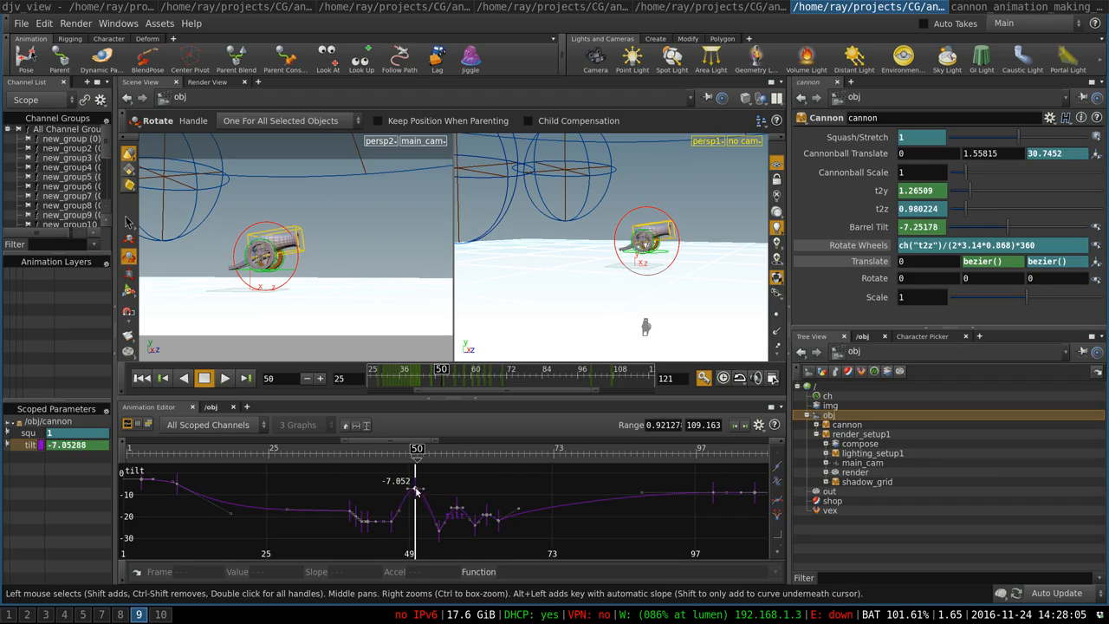
pyautogui.click(445, 369)
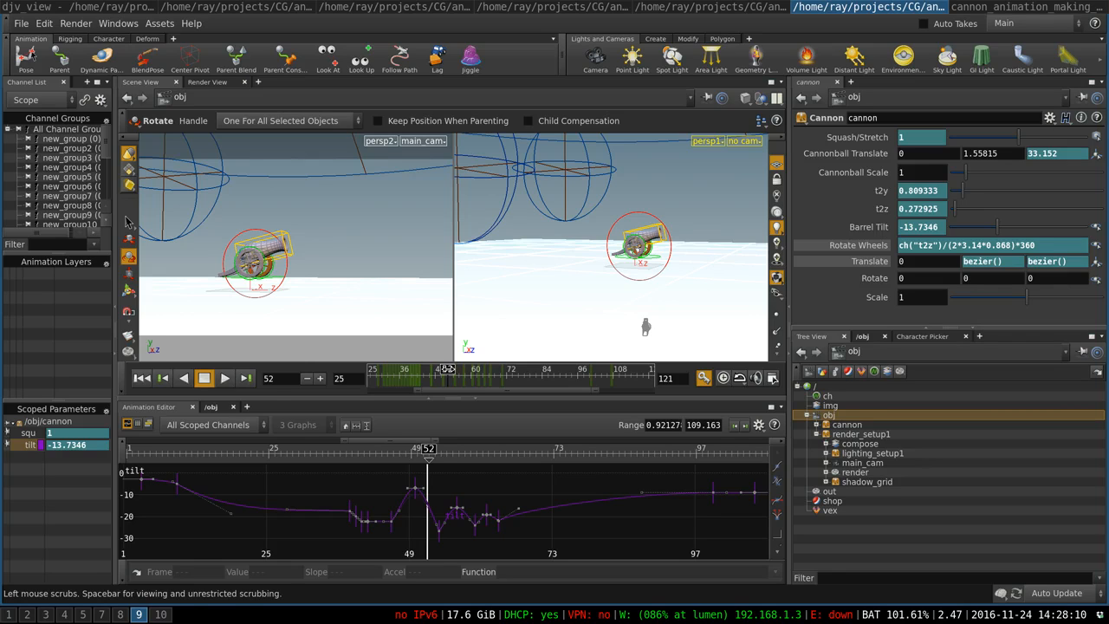
pyautogui.moveTo(447, 369); pyautogui.dragTo(452, 369)
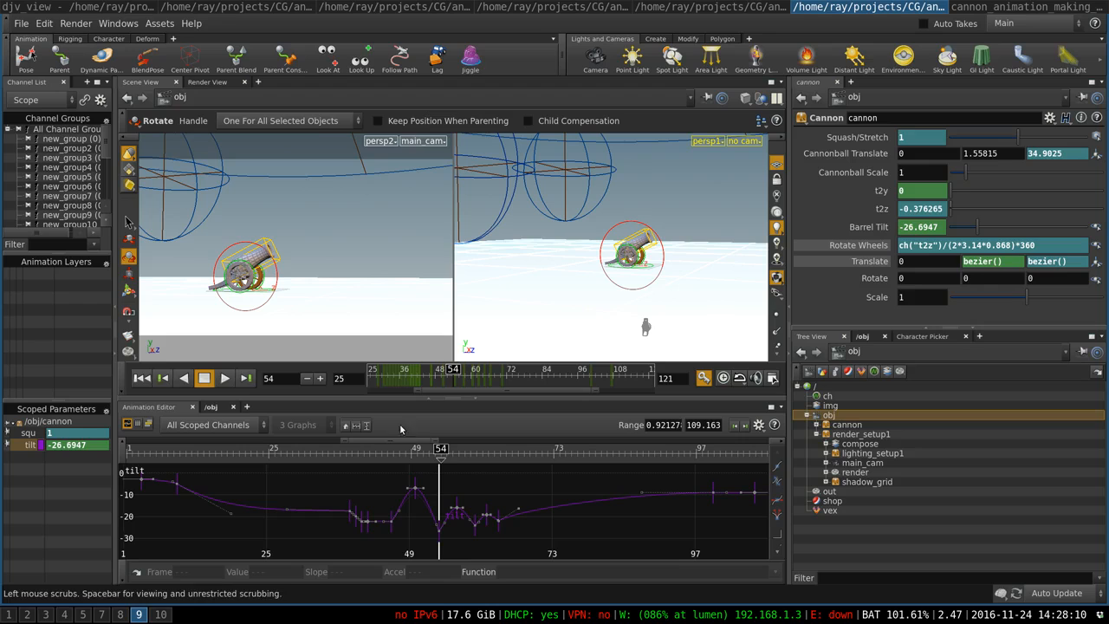
pyautogui.moveTo(441, 451); pyautogui.dragTo(458, 452)
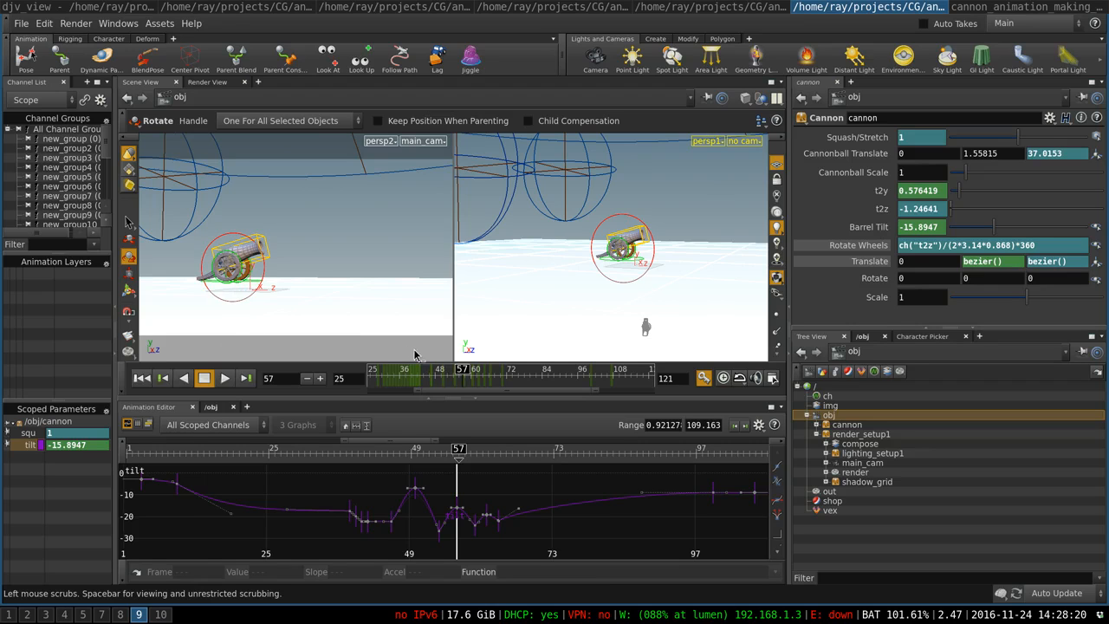
# Review the cannon's motion and tilt curve at frames 78, 100 and 126, and switch to the cannon animation project in Kdenlive.
pyautogui.moveTo(460, 369); pyautogui.dragTo(518, 392)
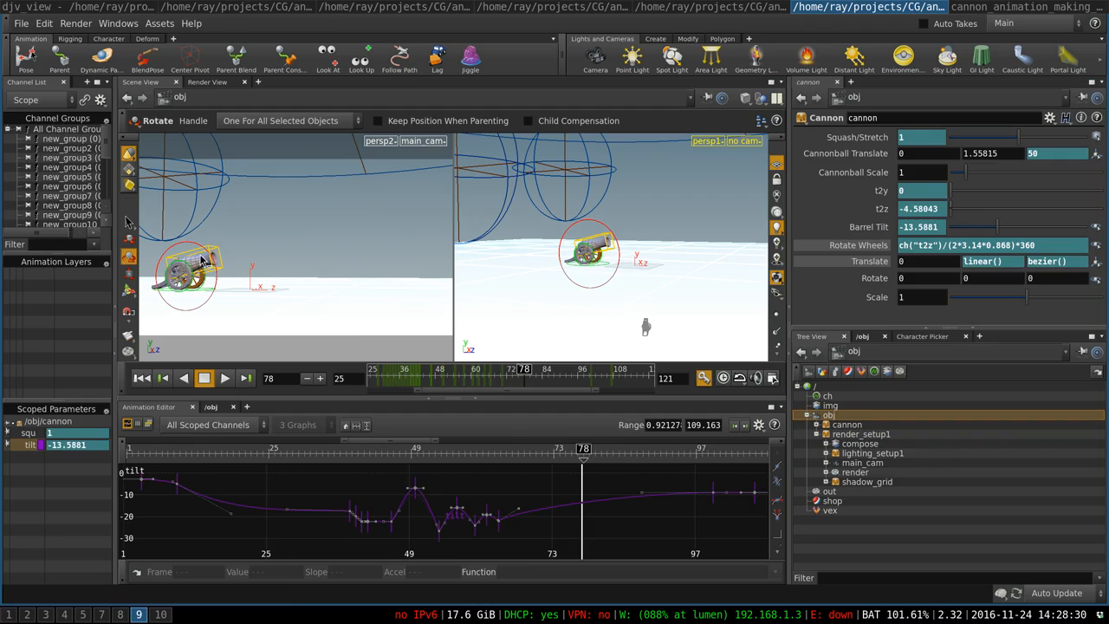
pyautogui.moveTo(583, 454); pyautogui.dragTo(713, 459)
pyautogui.moveTo(627, 532); pyautogui.dragTo(483, 528, button='middle')
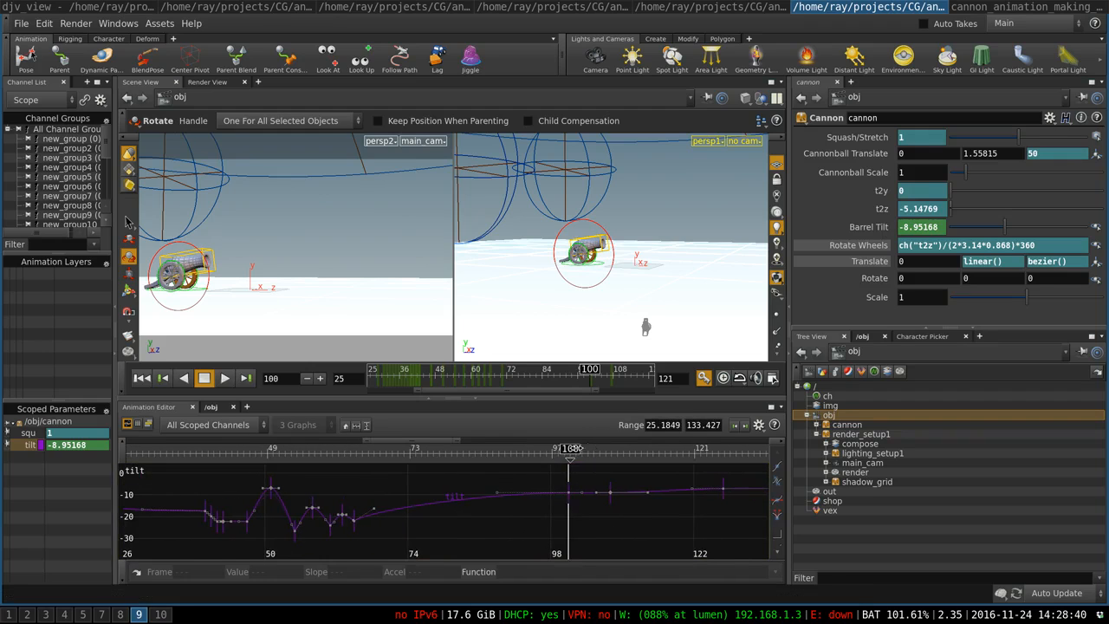
pyautogui.moveTo(571, 453); pyautogui.dragTo(726, 462)
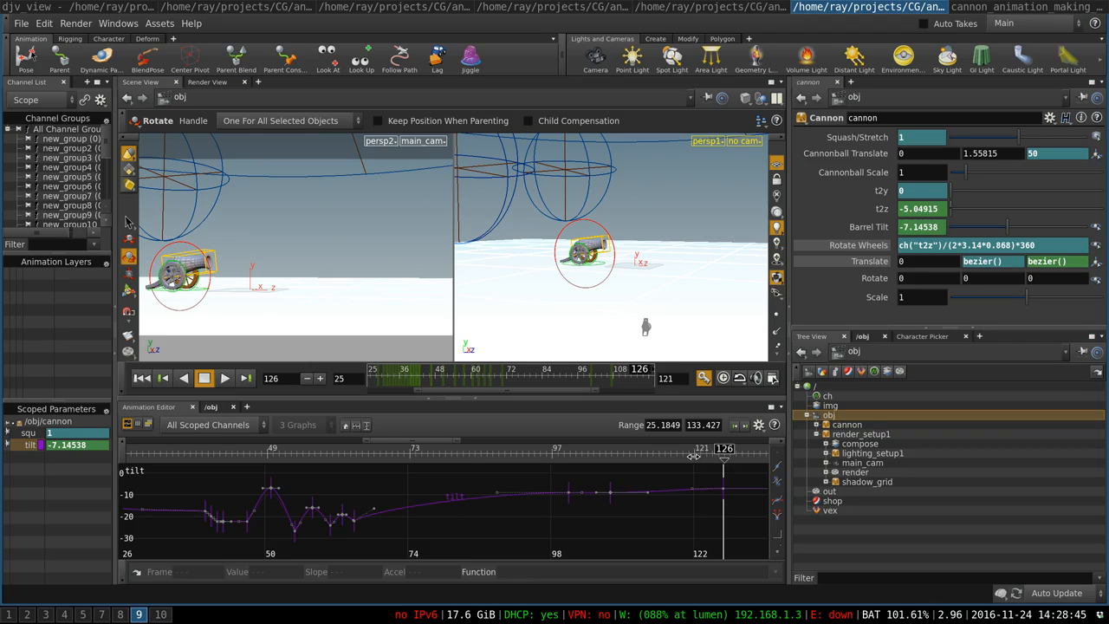
pyautogui.click(1063, 6)
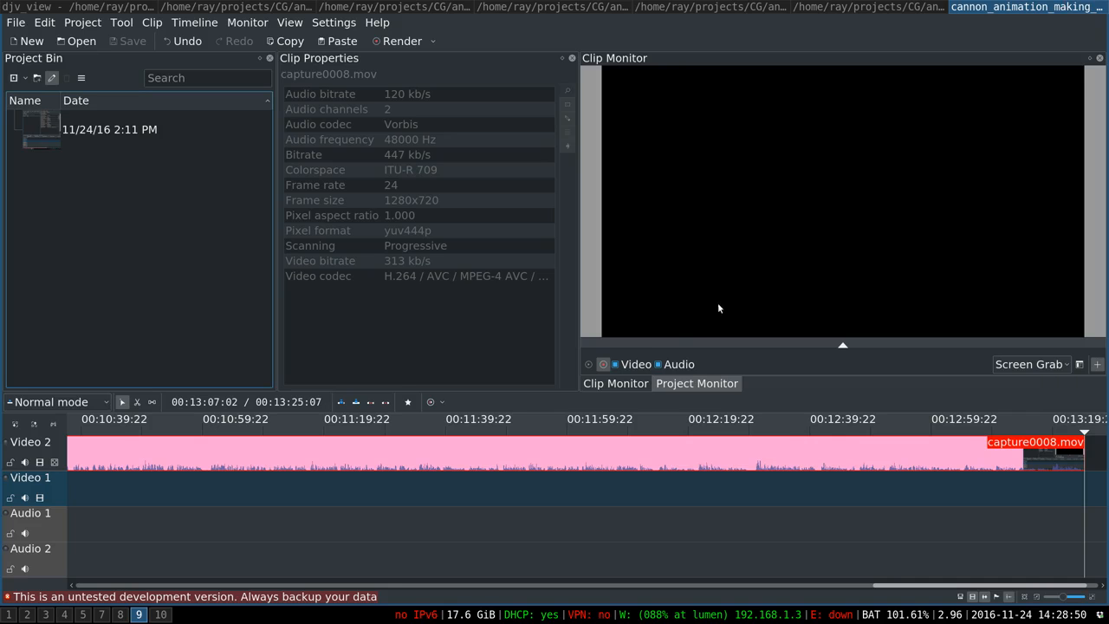